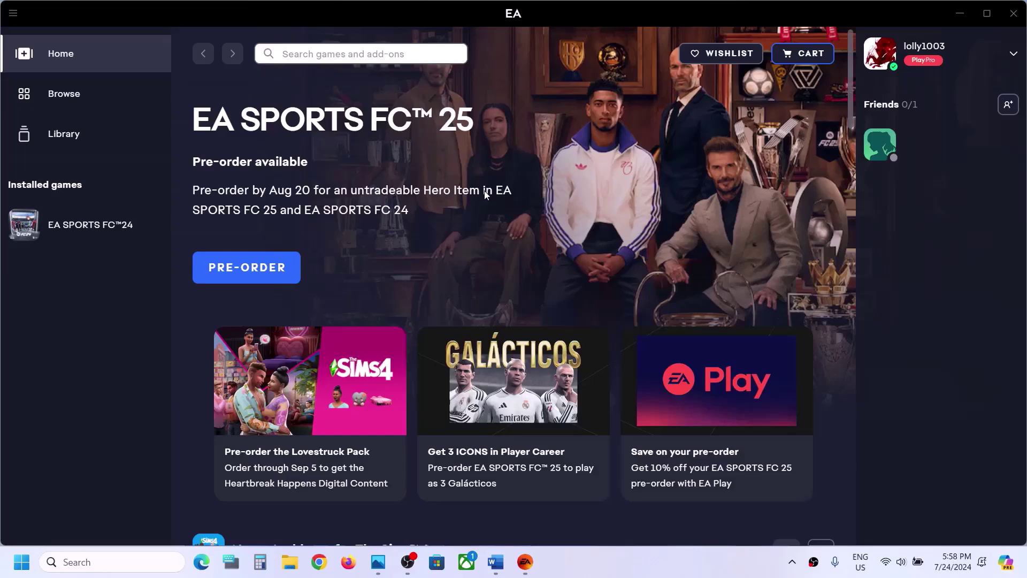
Highlight Step 1 about closing EA processes in the Word notes, then minimize Word.
left_click(496, 562)
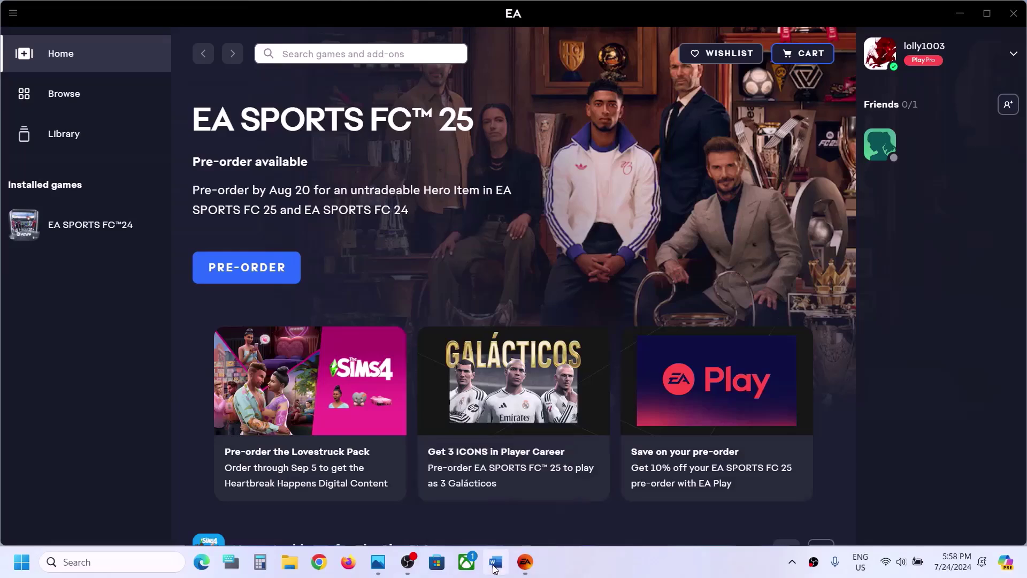
left_click_drag(111, 209, 654, 217)
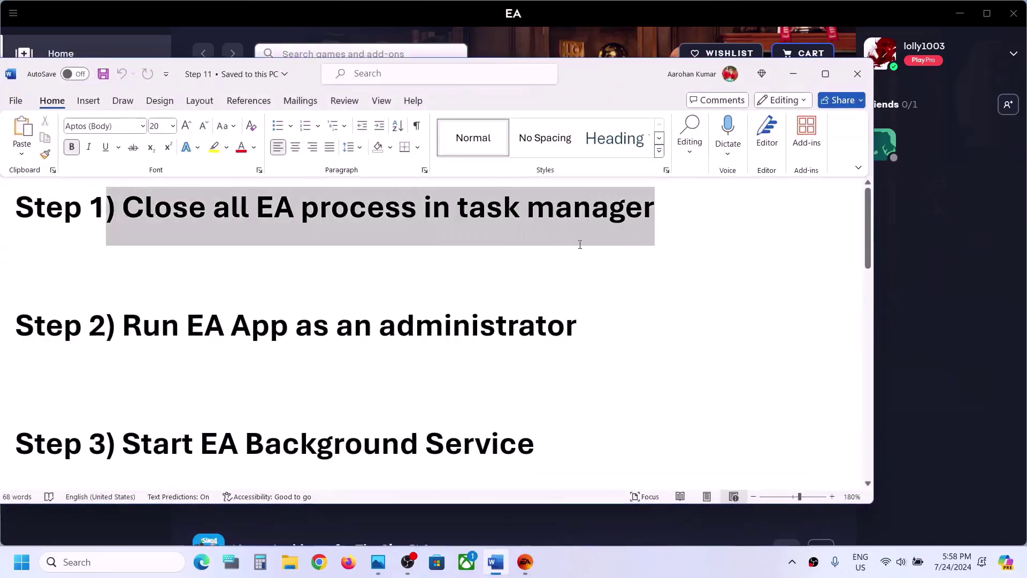
left_click(803, 82)
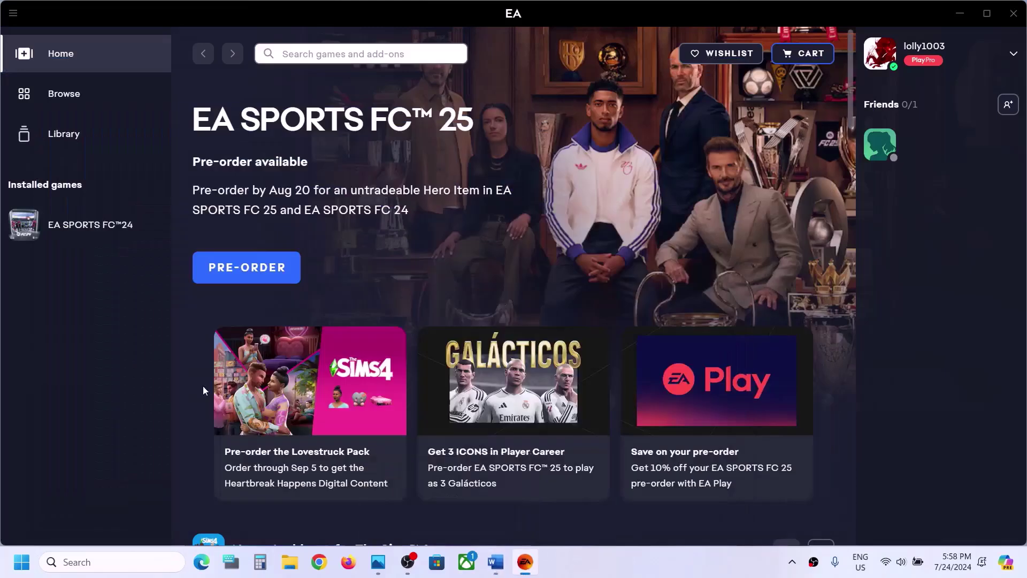
Open Task Manager from the quick-link menu and end the EA app process.
right_click(22, 561)
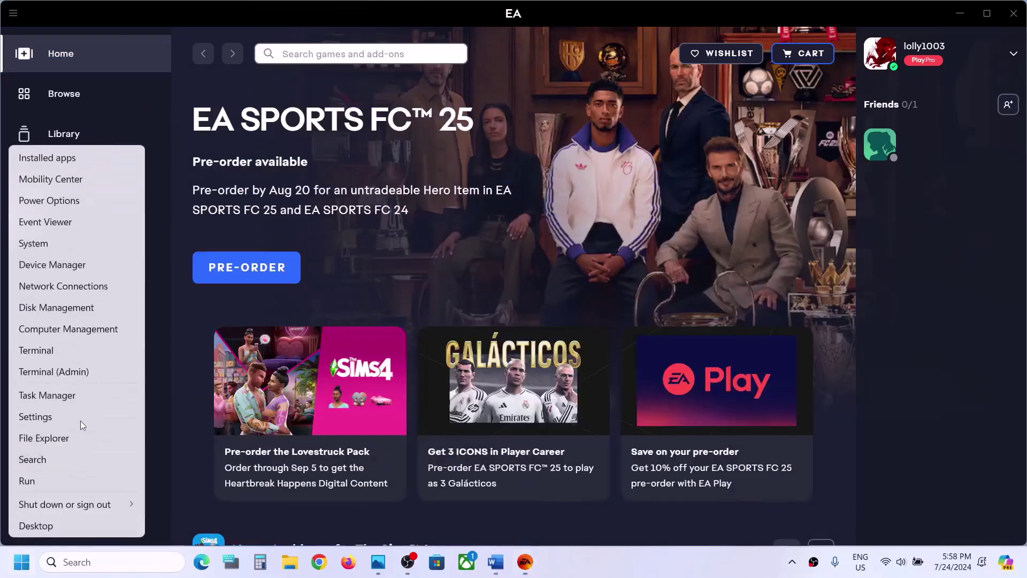
left_click(79, 396)
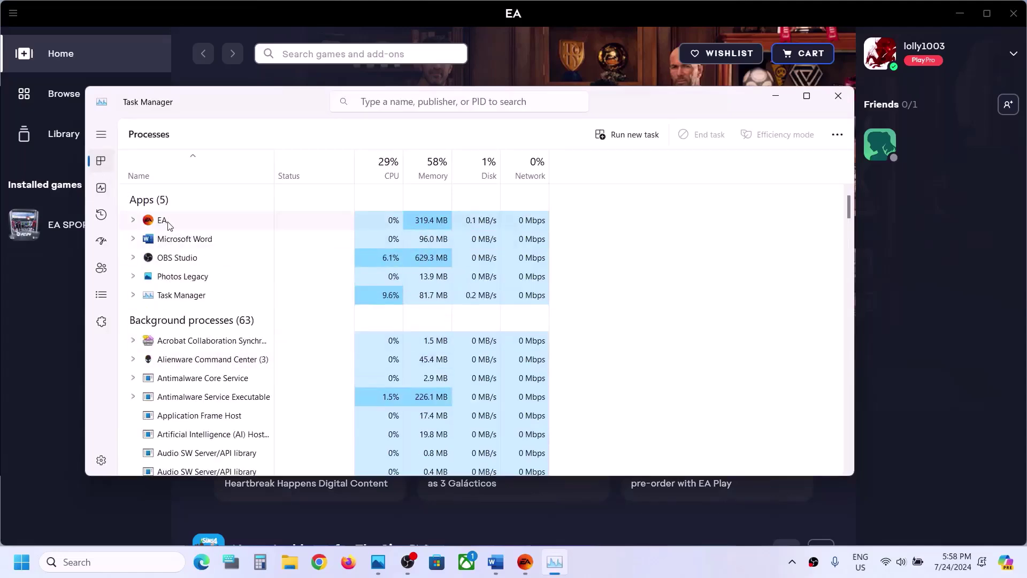
right_click(168, 225)
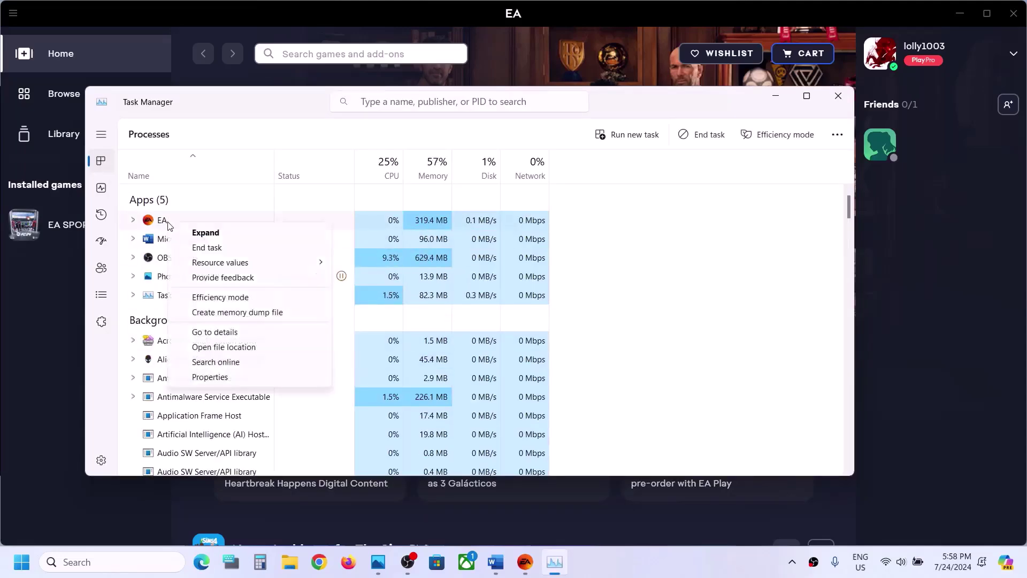
left_click(217, 247)
End the EA Background Service process and close Task Manager.
scroll(238, 345, "down", 4)
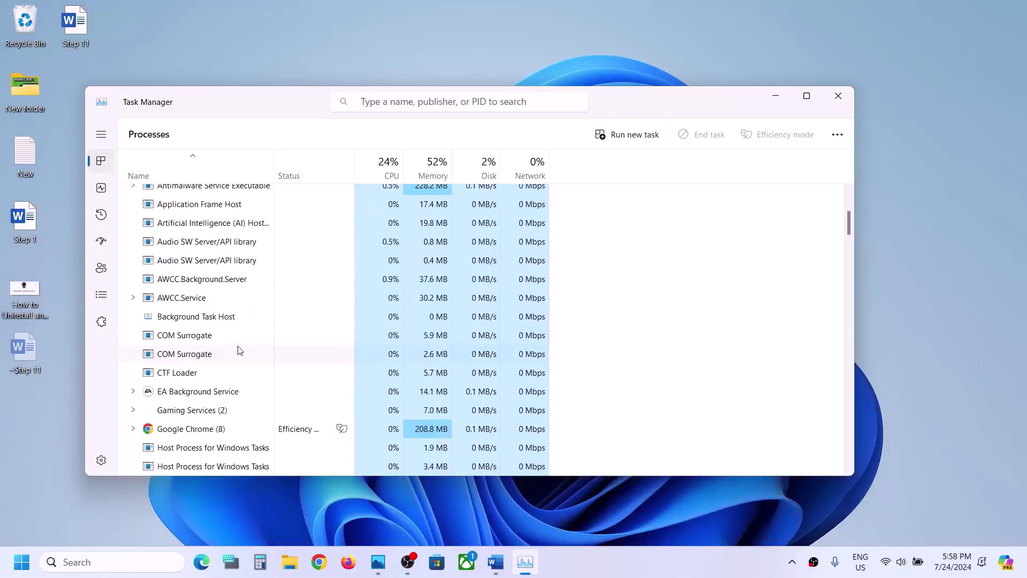
scroll(240, 350, "down", 1)
left_click(189, 367)
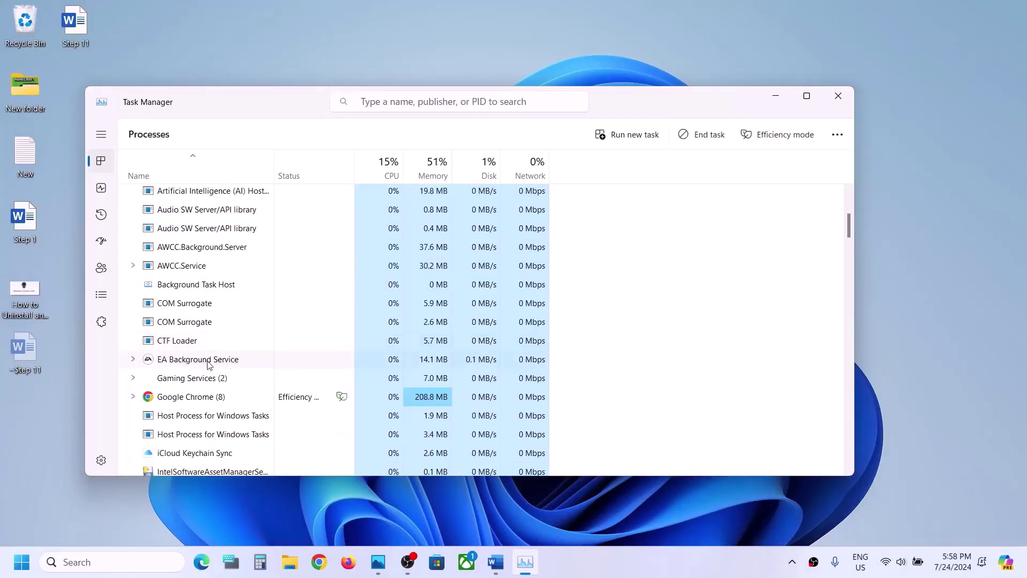
right_click(203, 362)
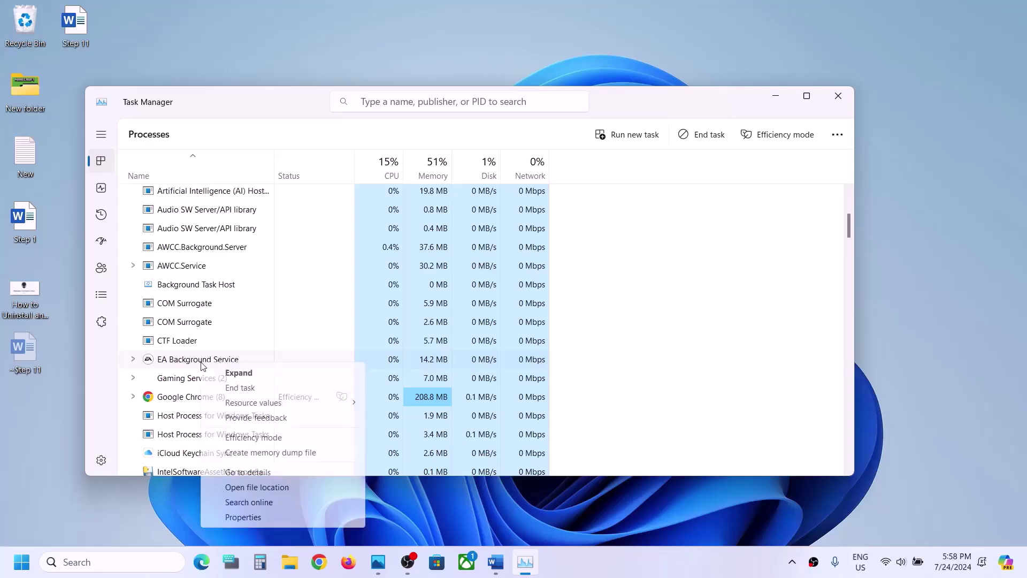
left_click(253, 390)
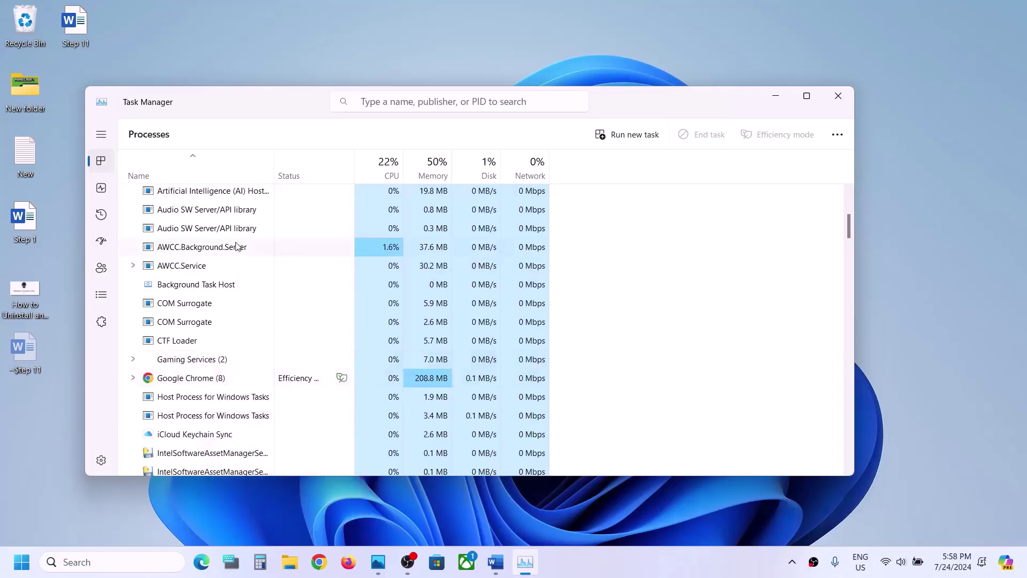
left_click(839, 97)
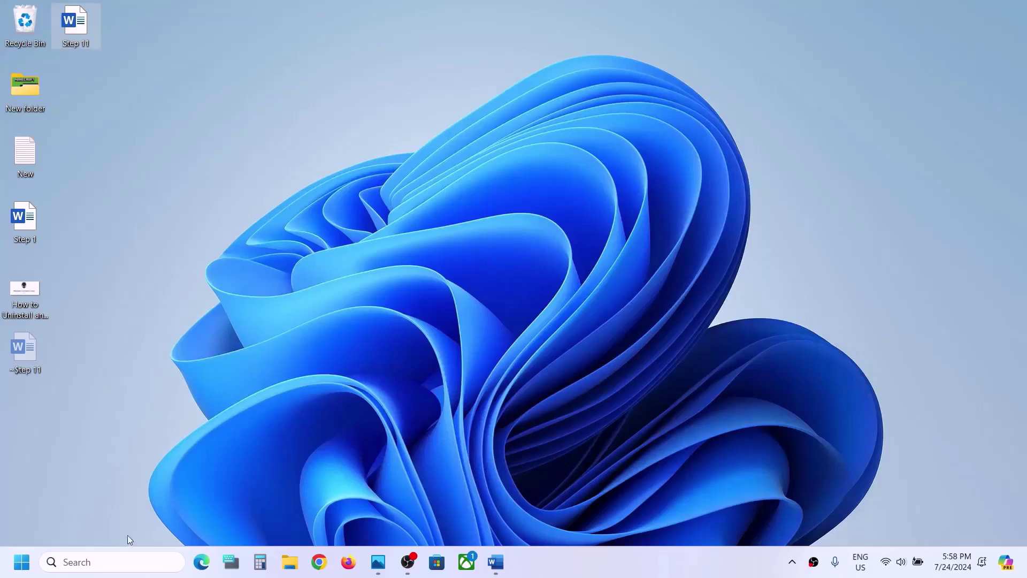
Highlight the notes' step about running EA as administrator, then minimize Word.
left_click(107, 567)
type("ea")
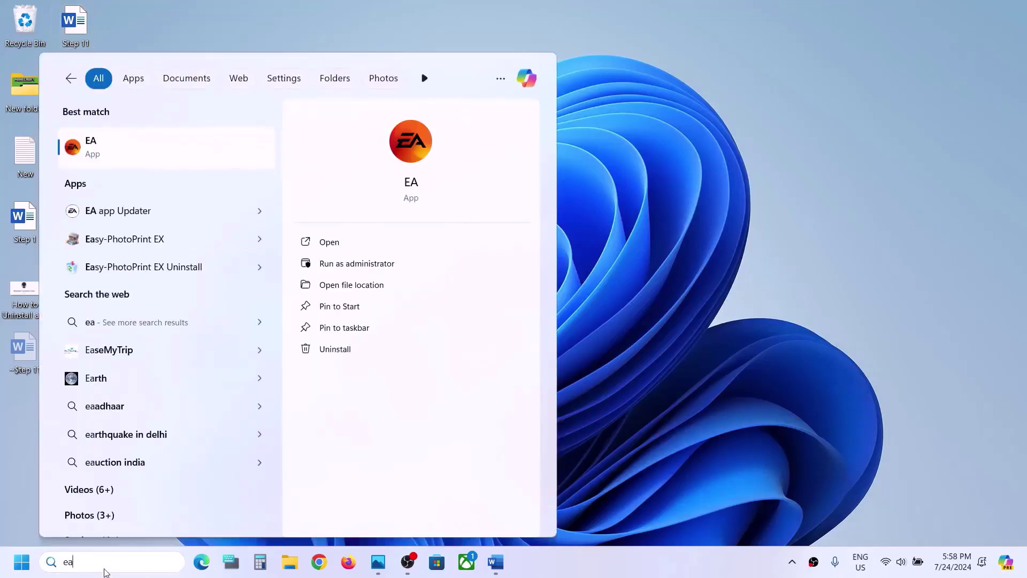
key("Escape")
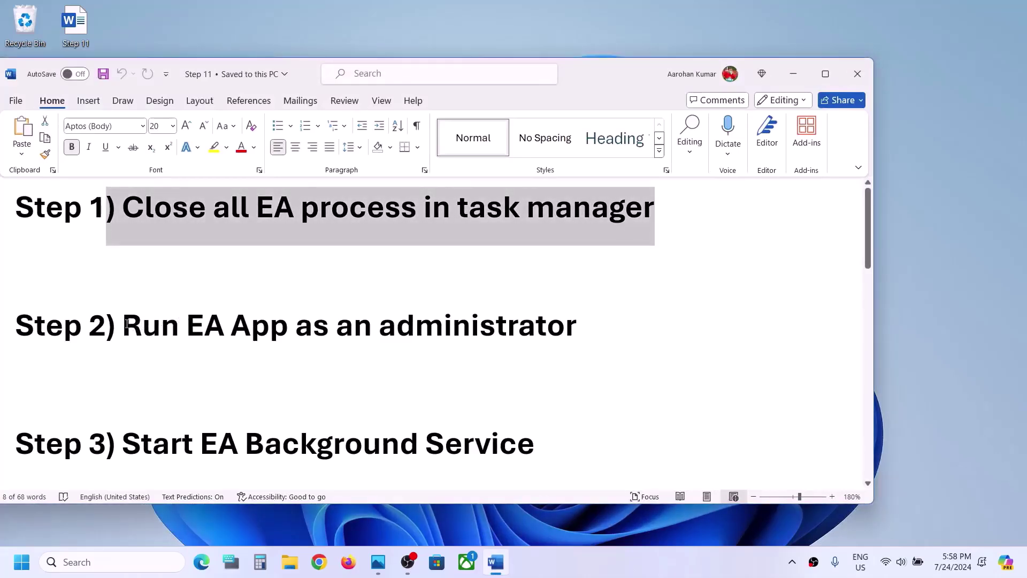
left_click_drag(124, 324, 577, 327)
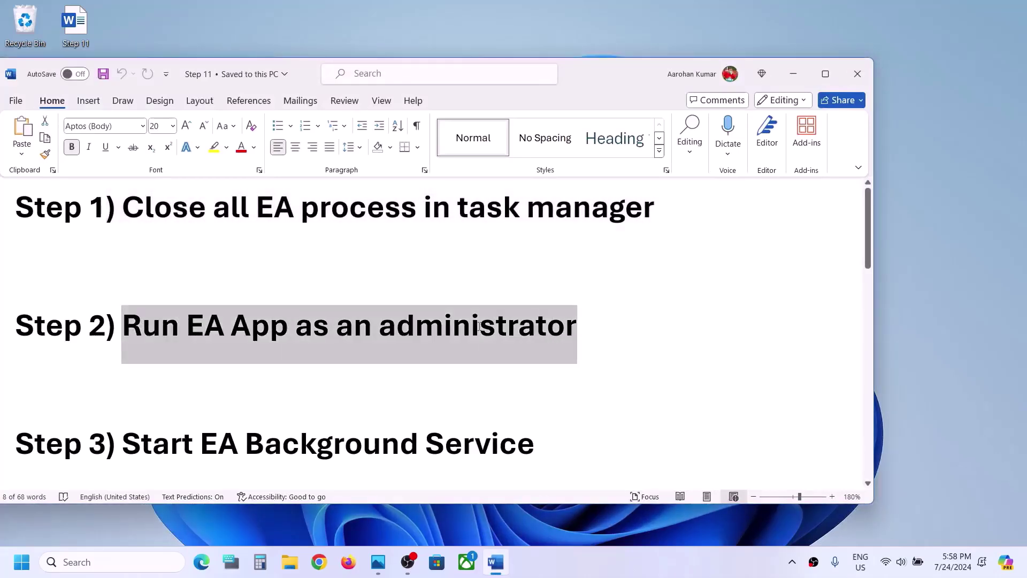
left_click(796, 75)
Search for 'ea' and launch the EA app as administrator.
left_click(77, 561)
type("e")
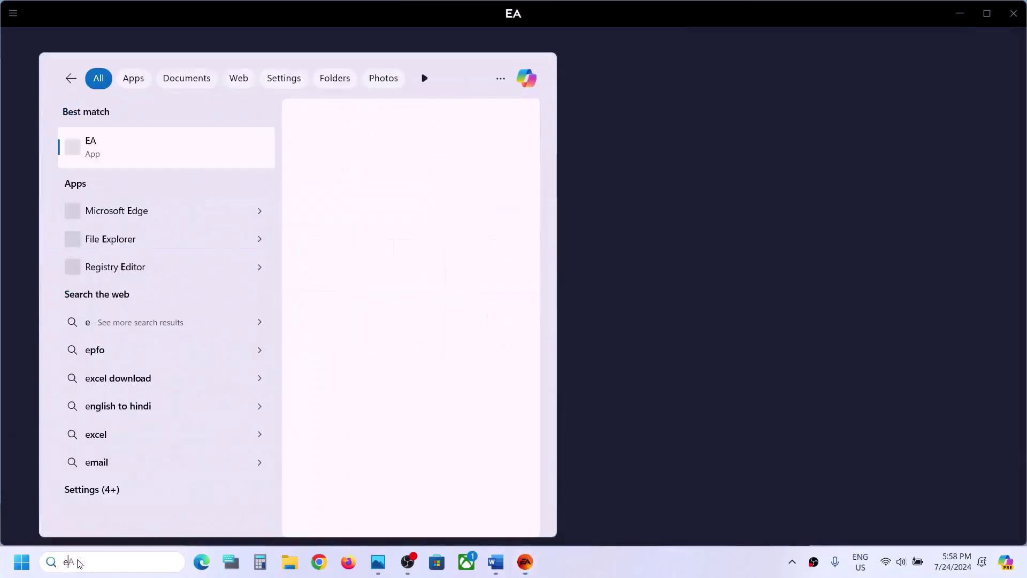
type("a")
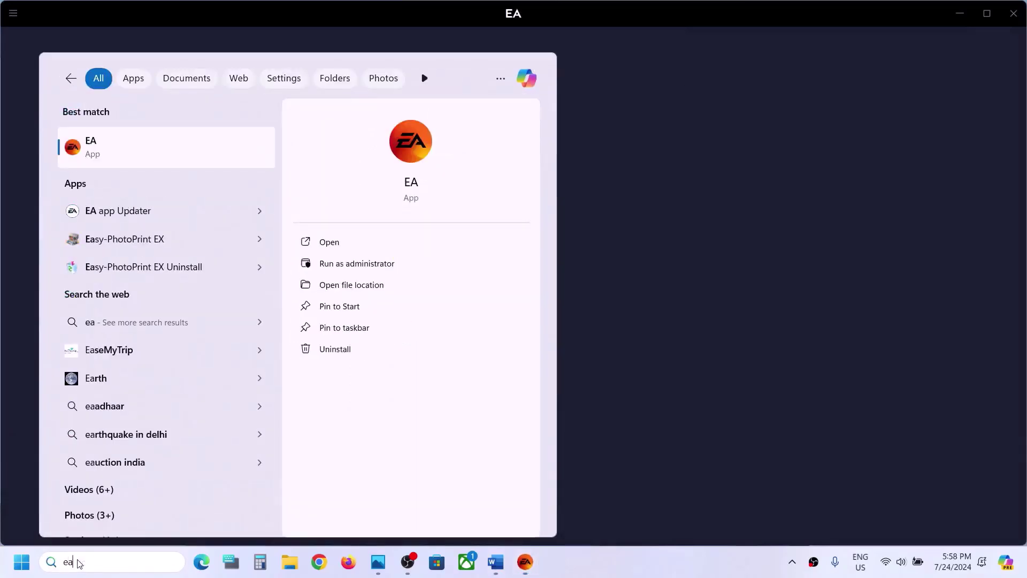
right_click(159, 151)
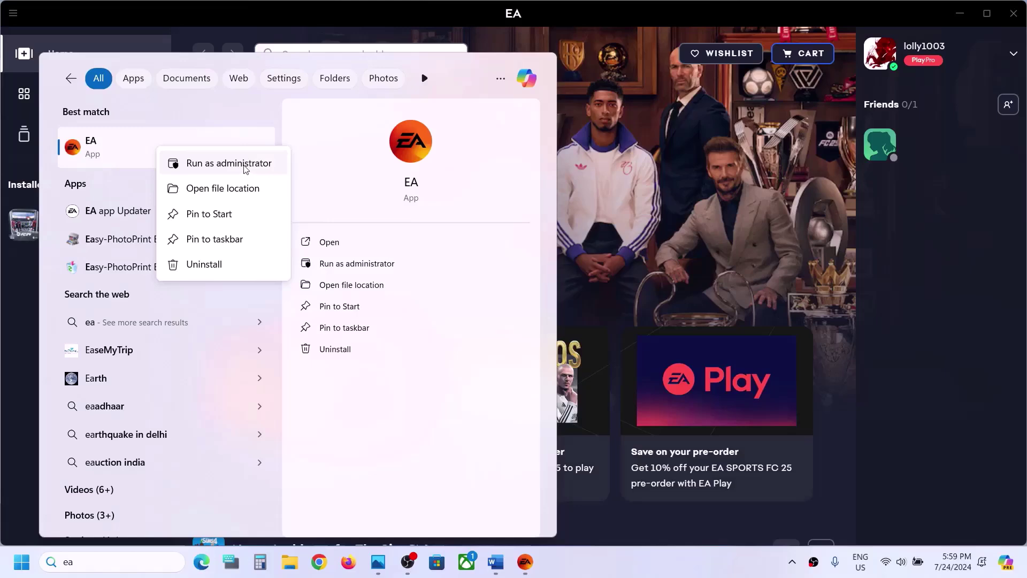
left_click(633, 142)
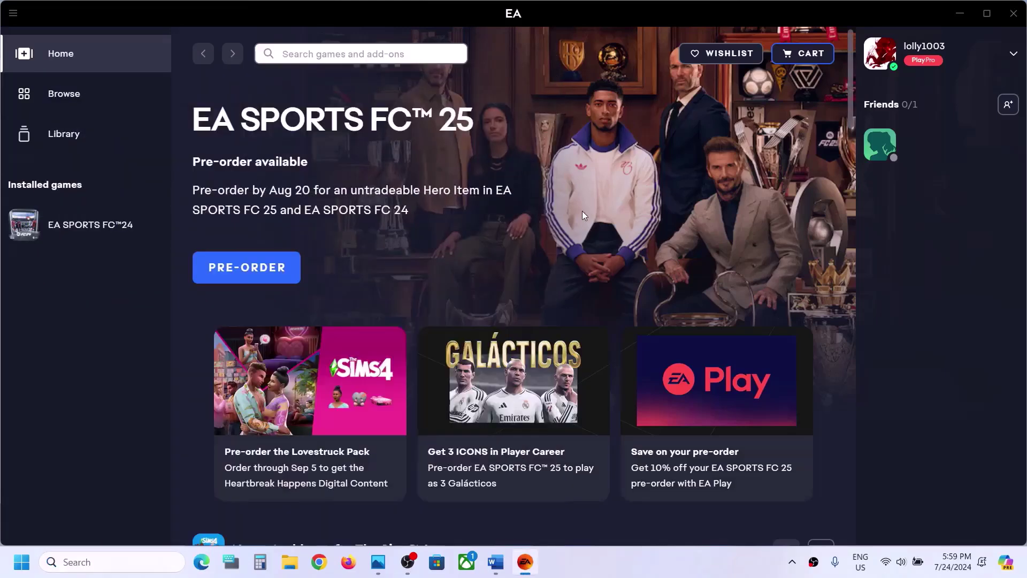
Highlight the next step in the Word notes and open the Services console by searching 'services'.
left_click(495, 561)
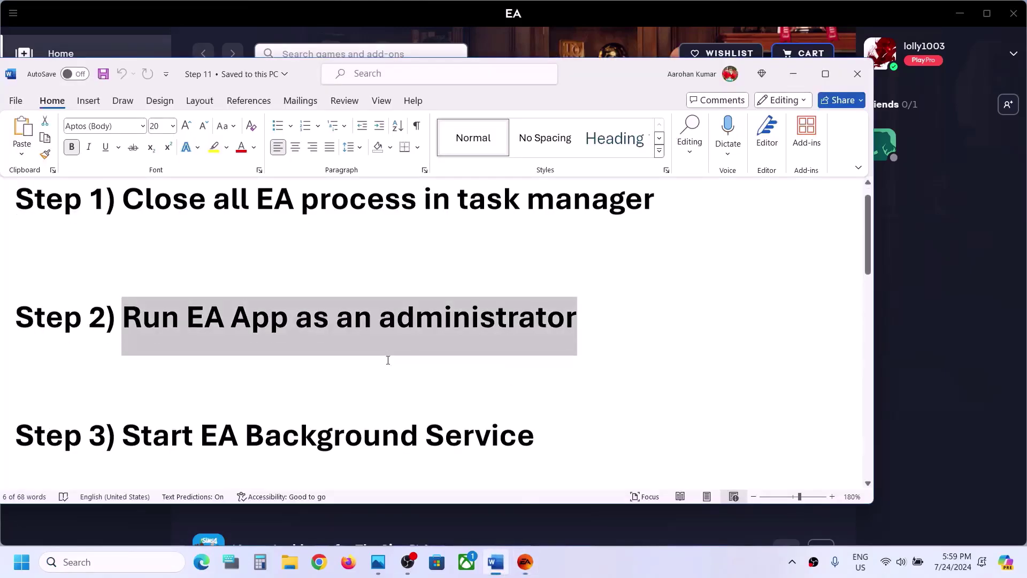
scroll(388, 360, "down", 2)
left_click_drag(123, 350, 570, 350)
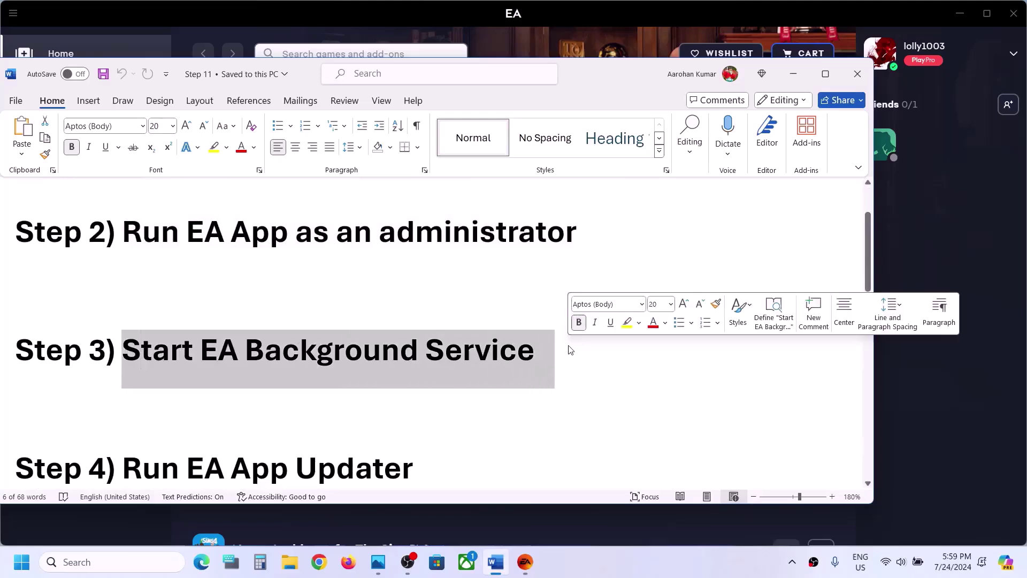
left_click(89, 562)
type("ser")
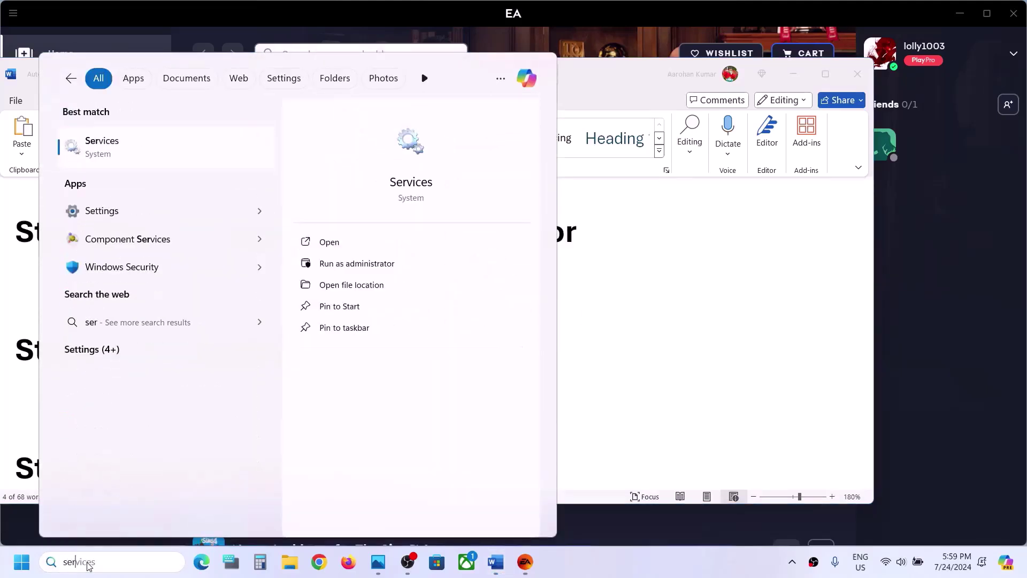
type("vices")
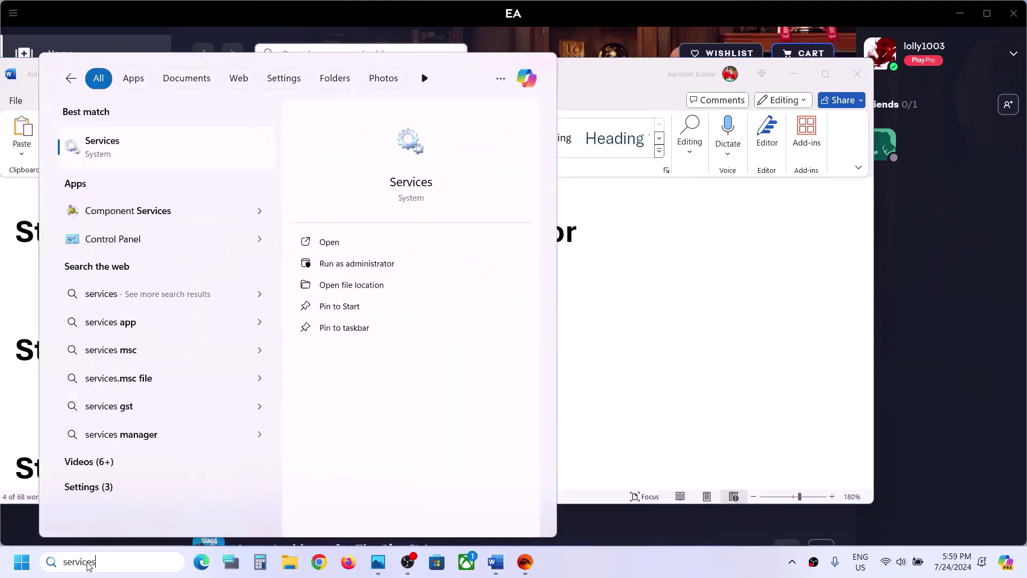
left_click(140, 158)
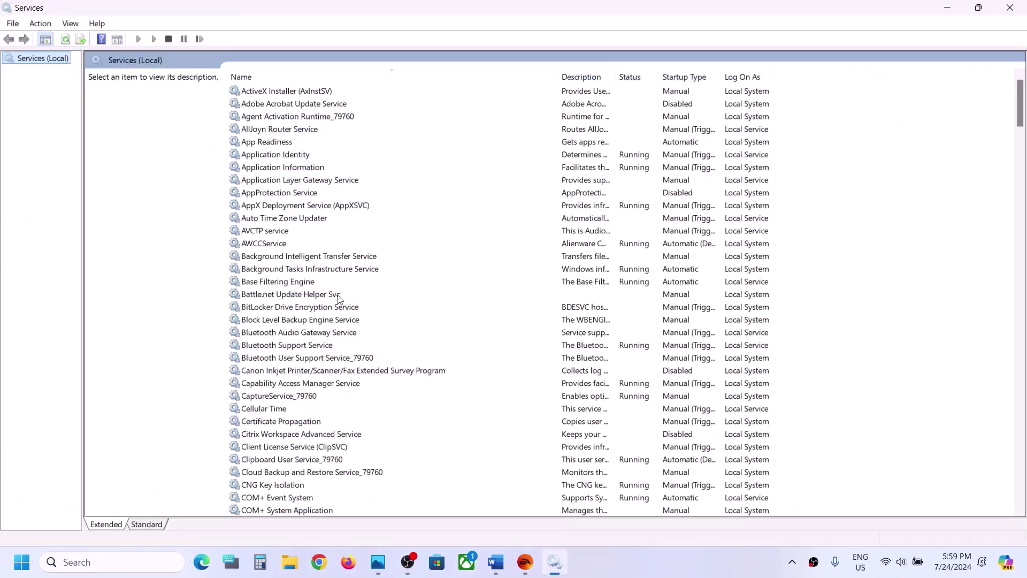
Set EABackgroundService's startup type to Automatic, apply it and close its properties.
left_click(338, 295)
key("e")
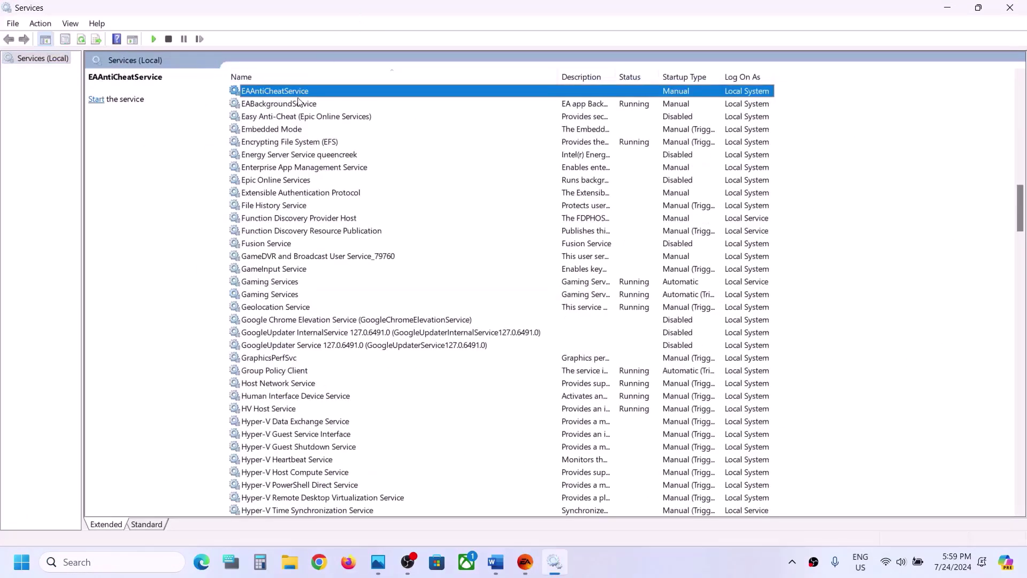
left_click(298, 104)
double_click(314, 105)
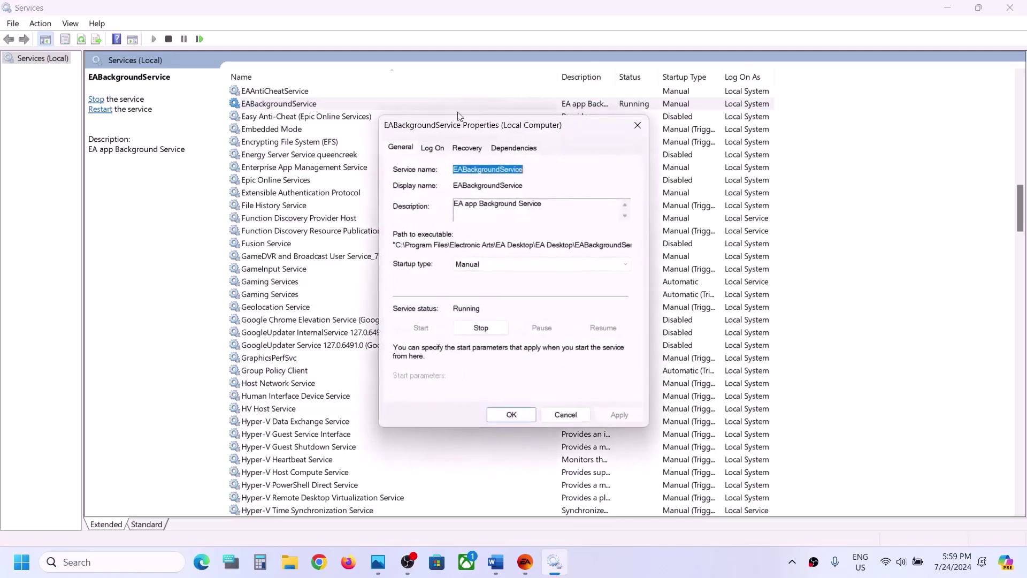
left_click(477, 263)
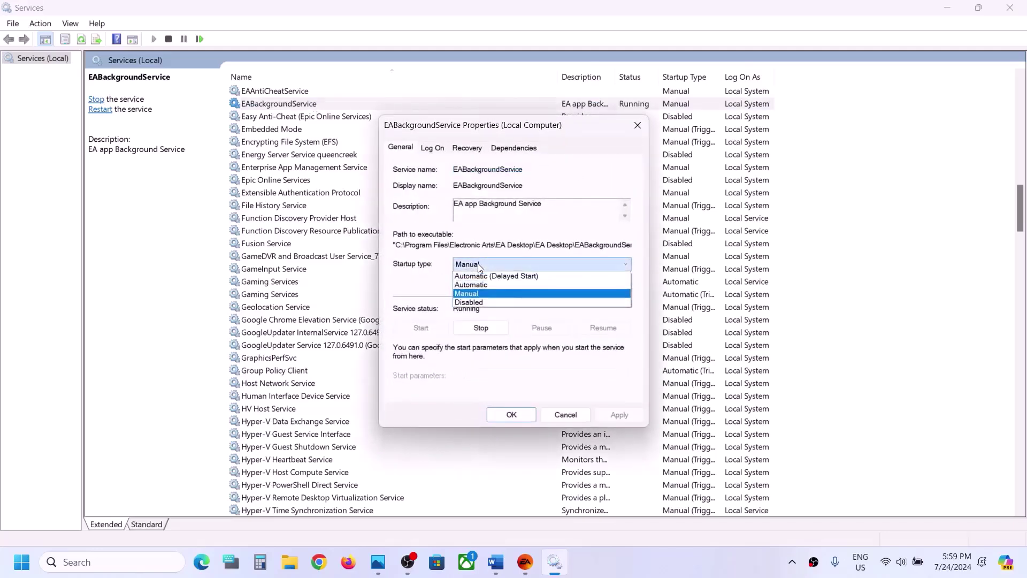
left_click(481, 286)
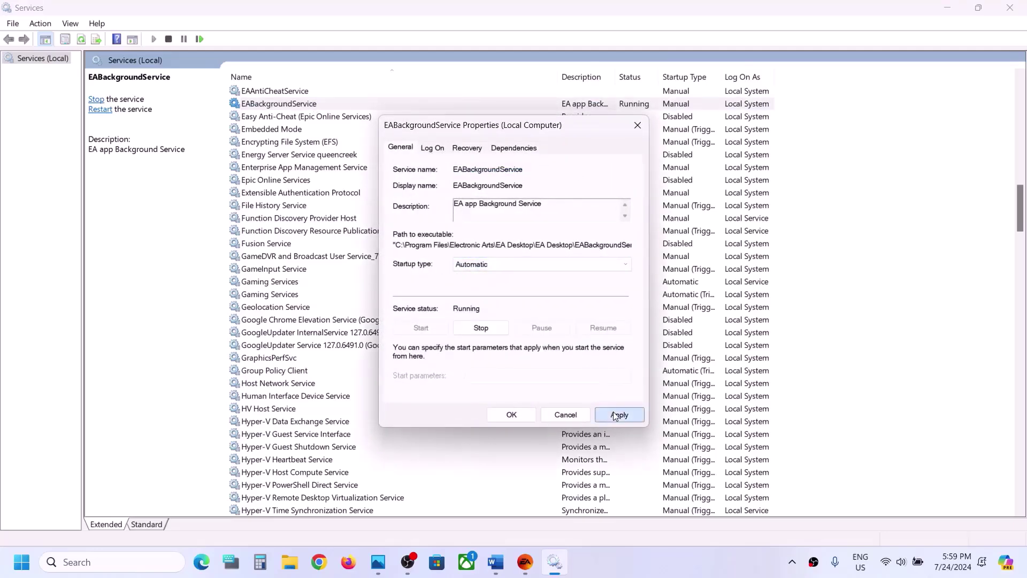
left_click(613, 412)
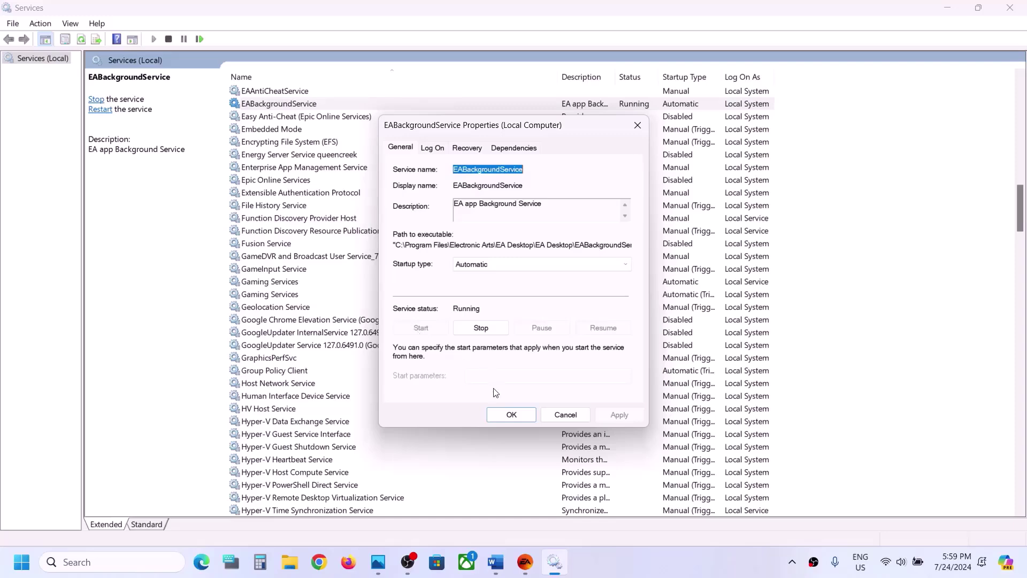
left_click(500, 415)
Highlight the next step in the Word steps document.
left_click(526, 568)
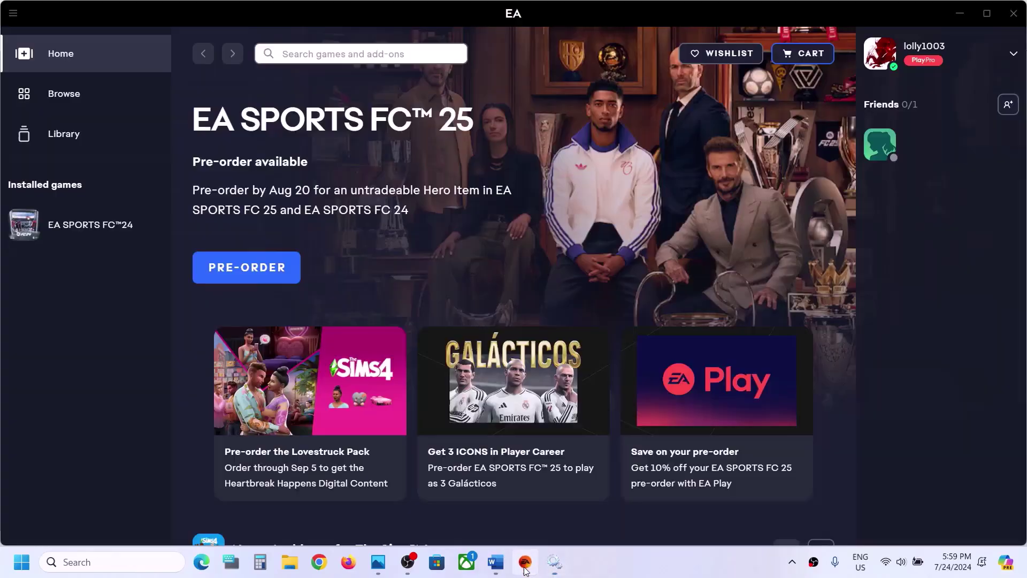
left_click(496, 561)
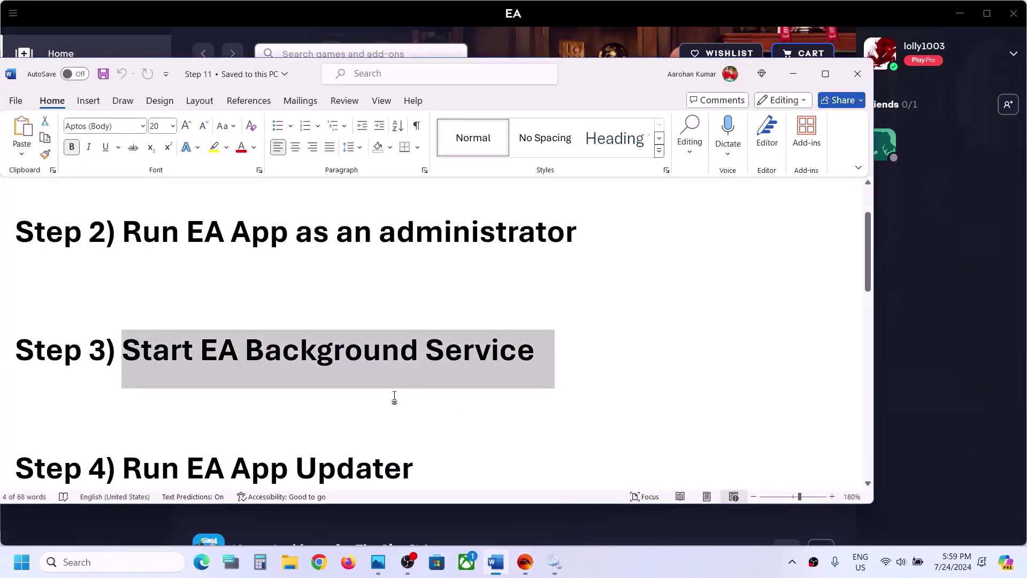
scroll(394, 397, "down", 2)
left_click_drag(123, 407, 413, 407)
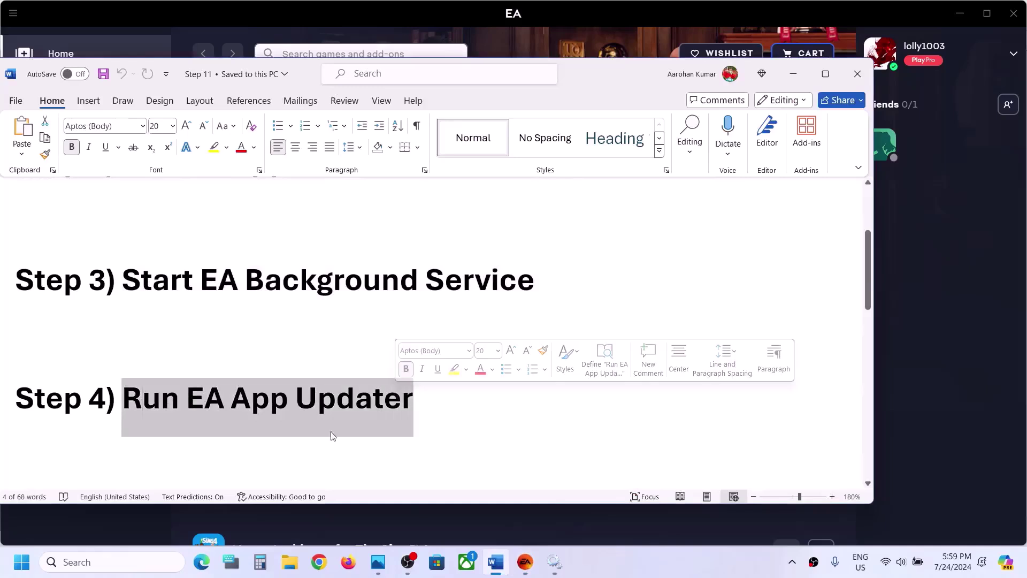
Search 'ea' and open the EA shortcut's file location in File Explorer.
left_click(138, 562)
type("ea")
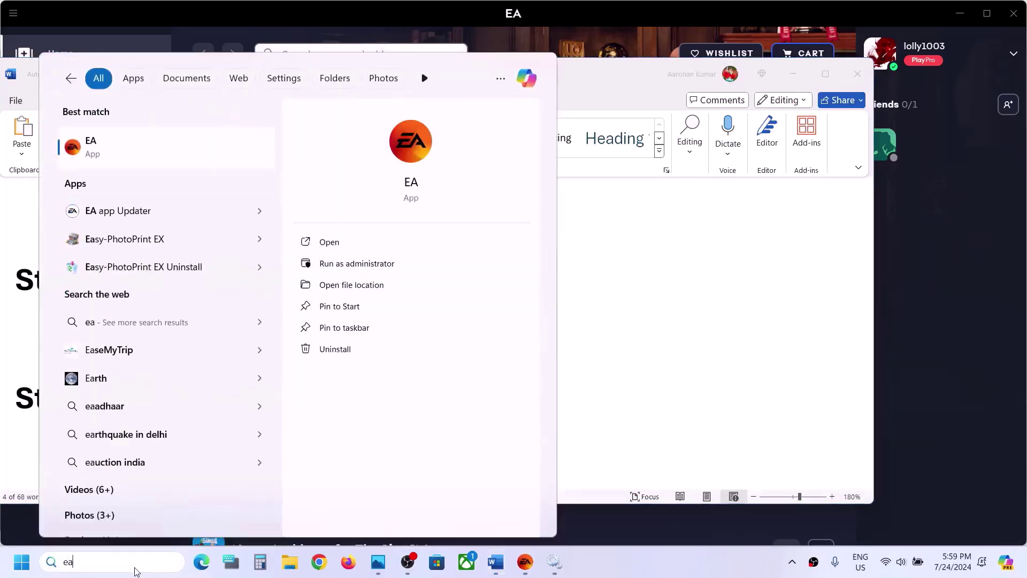
right_click(127, 157)
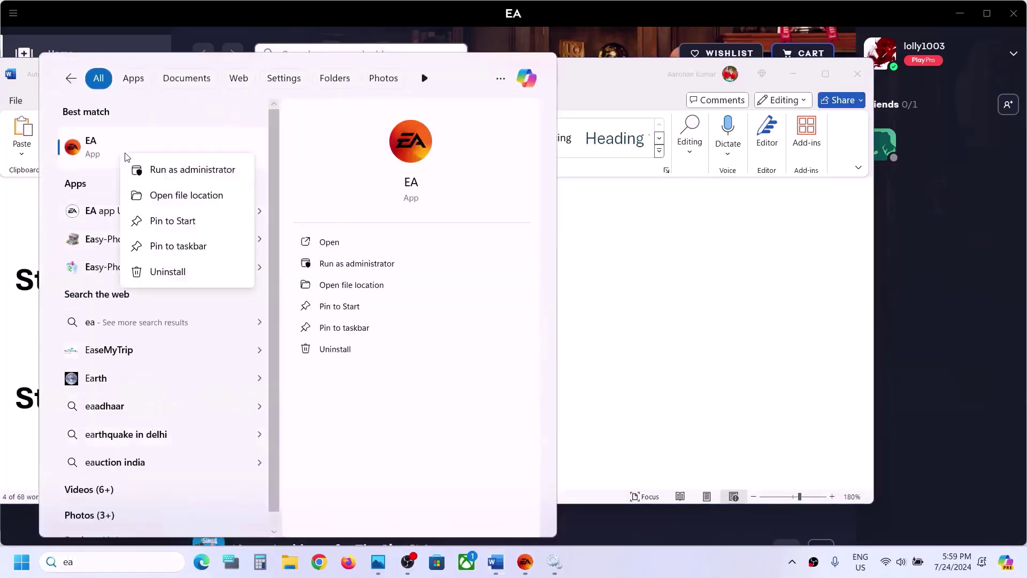
left_click(184, 196)
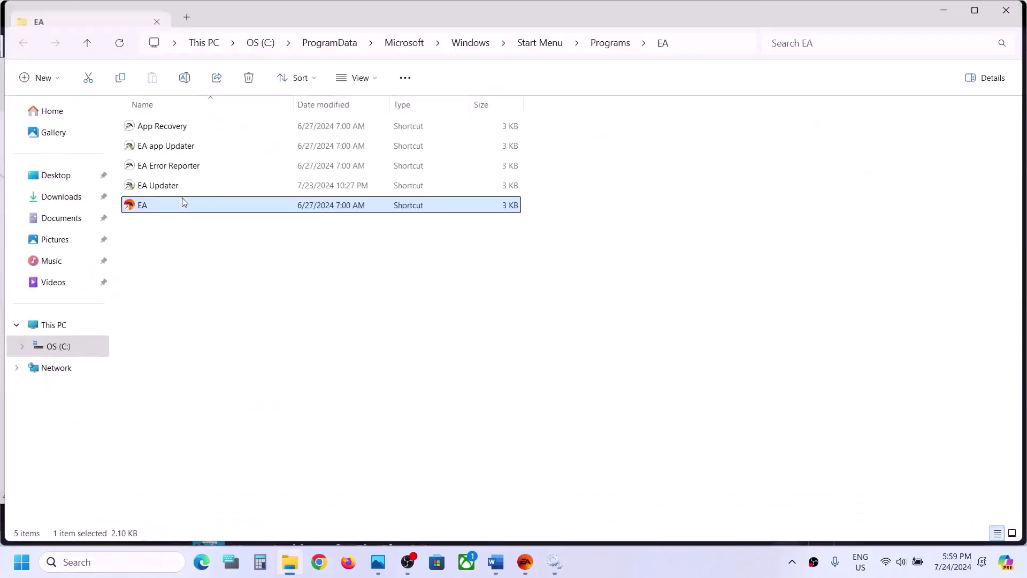
Run the EA app Updater shortcut, then return to the Word notes at Step 5, Clear EA App Cache.
left_click(169, 149)
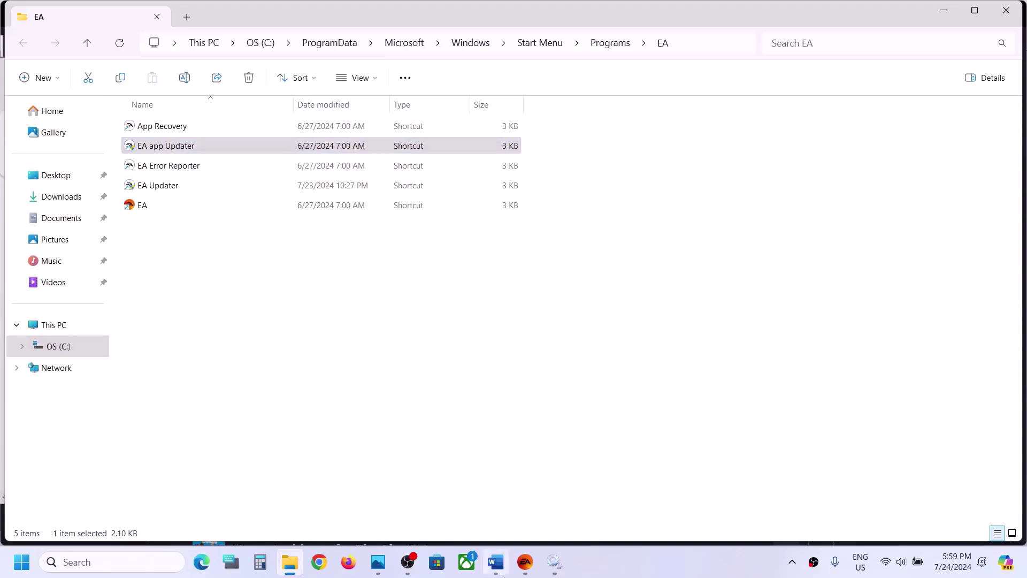
left_click(500, 569)
scroll(314, 294, "down", 2)
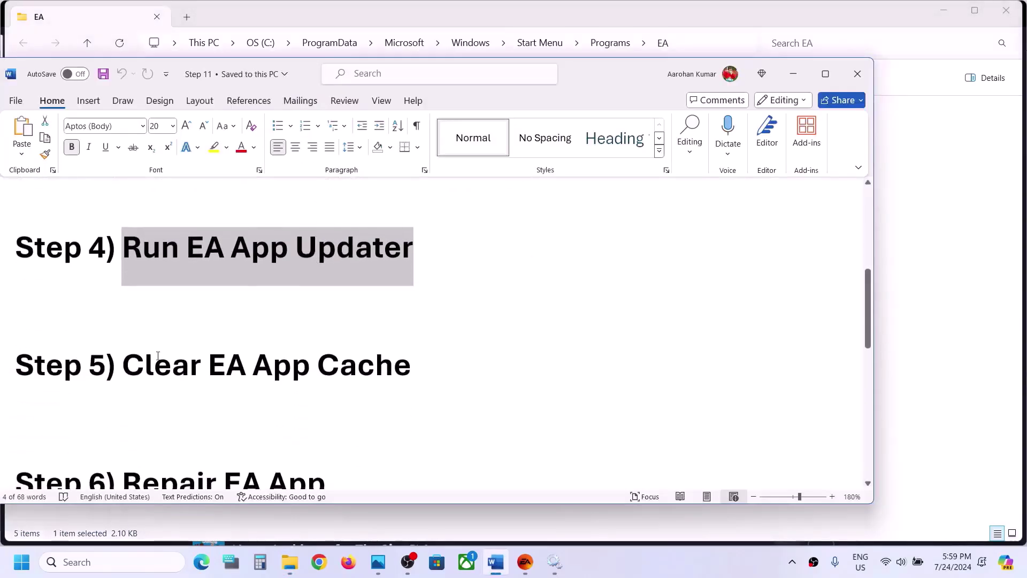
Mark the Clear EA App Cache step and open the EA shortcut folder via a search for 'ea'.
left_click_drag(144, 359, 413, 364)
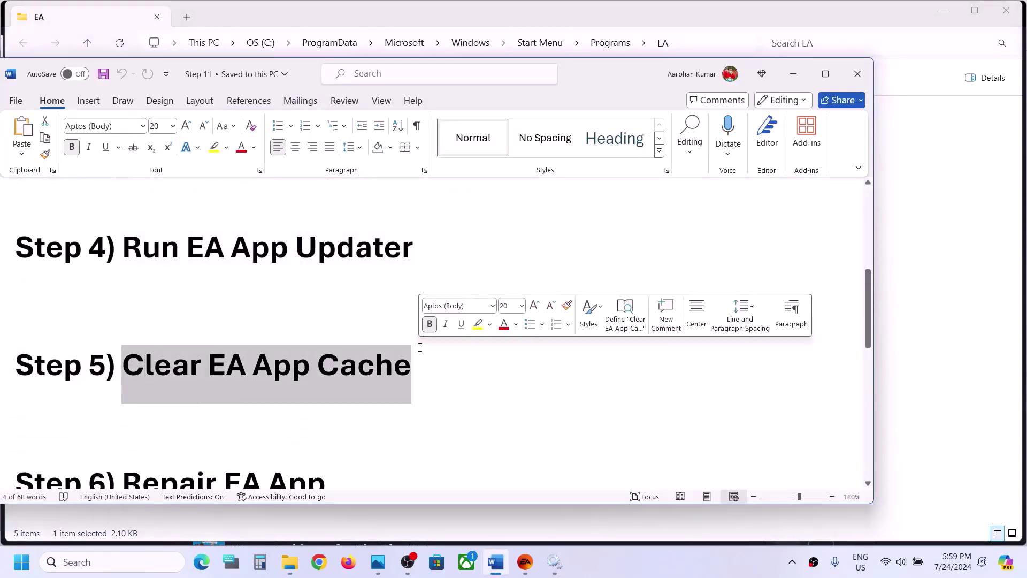
left_click(794, 73)
left_click(88, 560)
type("ea")
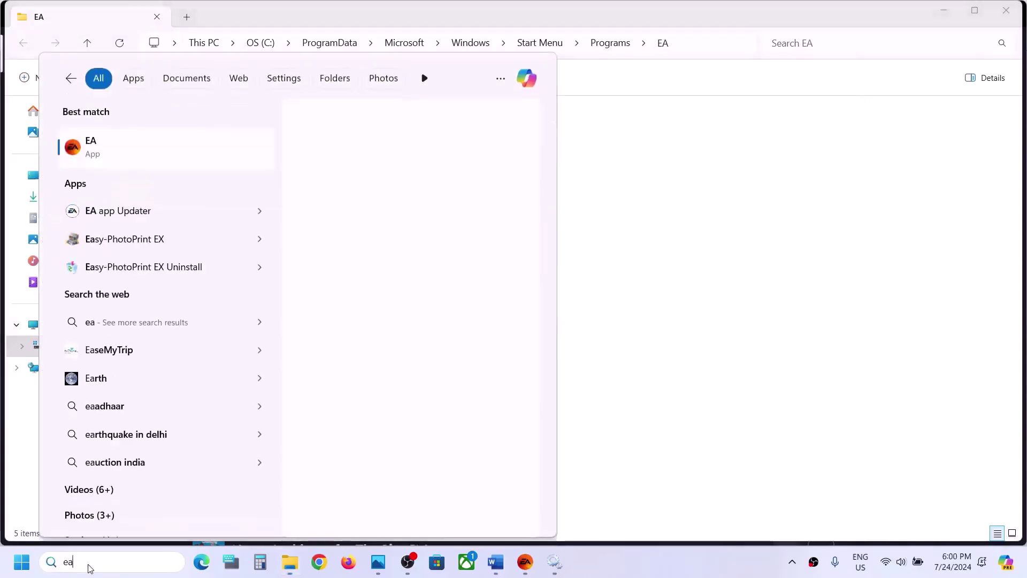
right_click(118, 143)
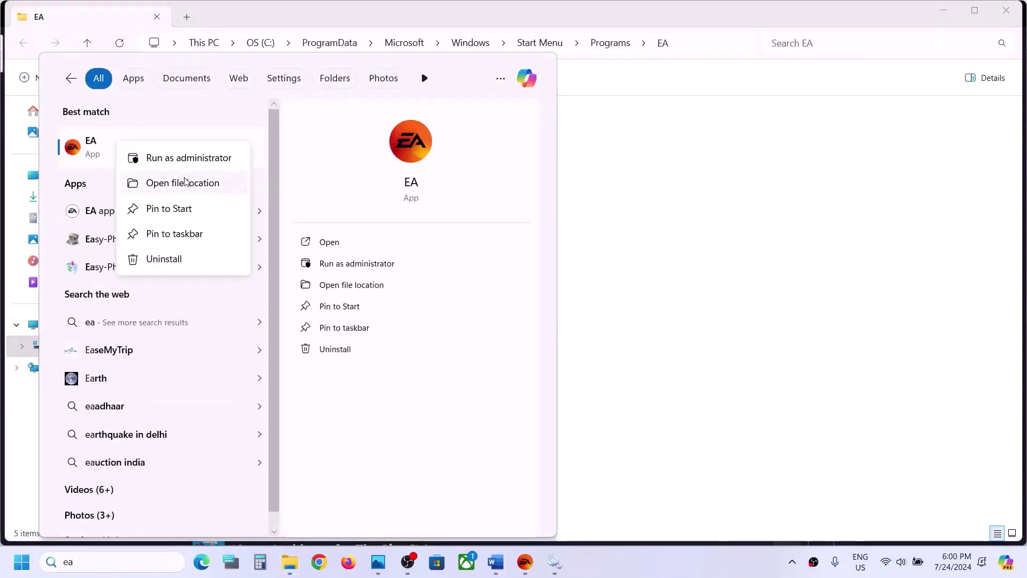
left_click(182, 181)
Run App Recovery as administrator and clear the EA app cache.
left_click(193, 127)
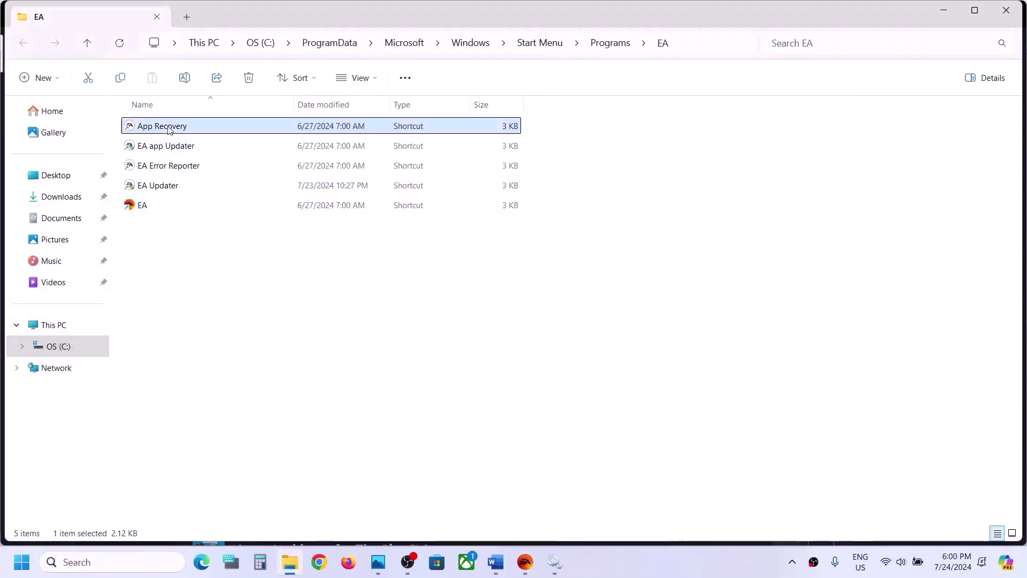
right_click(166, 128)
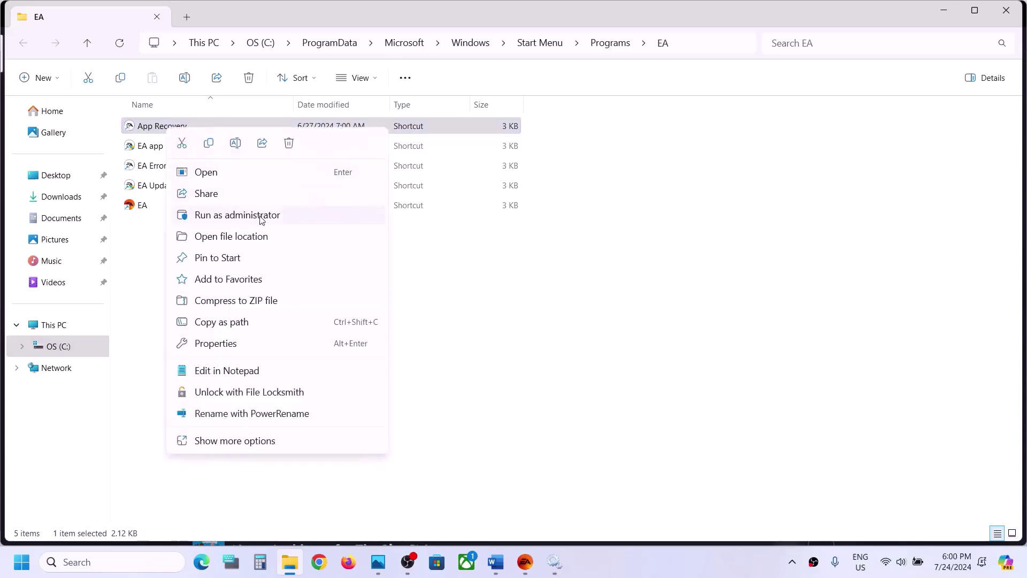
left_click(239, 215)
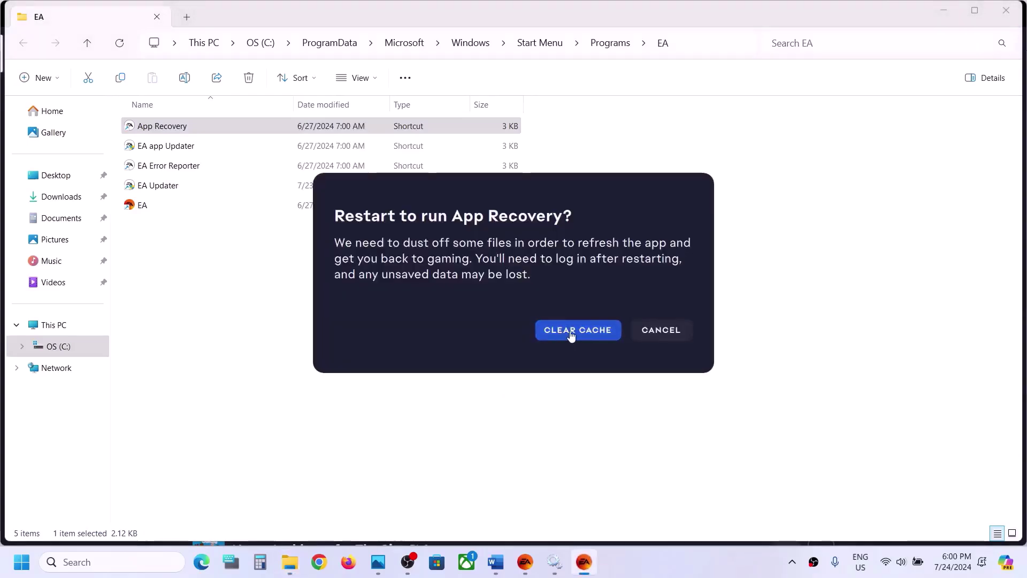
left_click(571, 336)
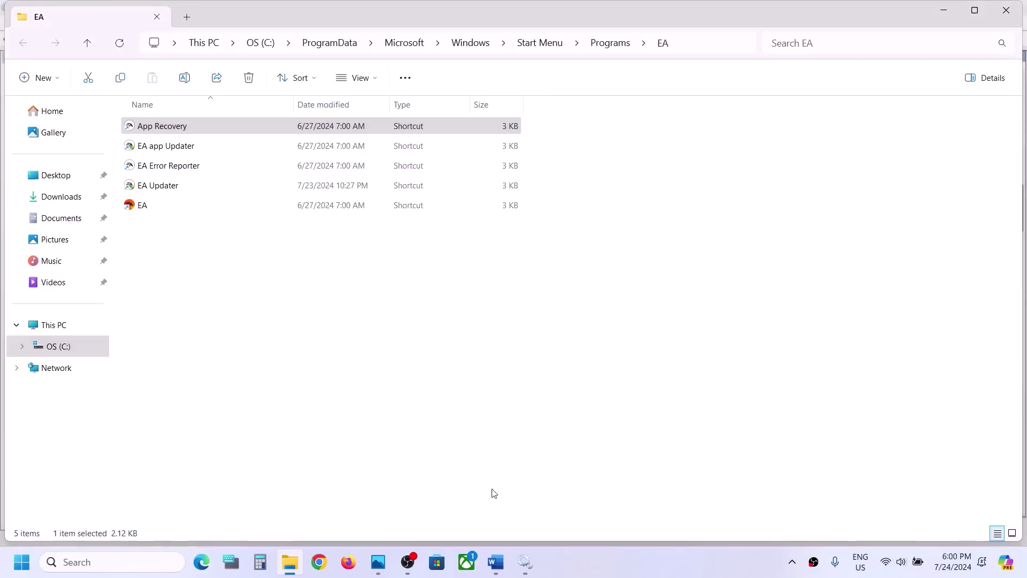
left_click(496, 562)
Highlight Step 6, Repair EA App, in the Word notes and minimize Word.
scroll(335, 358, "down", 3)
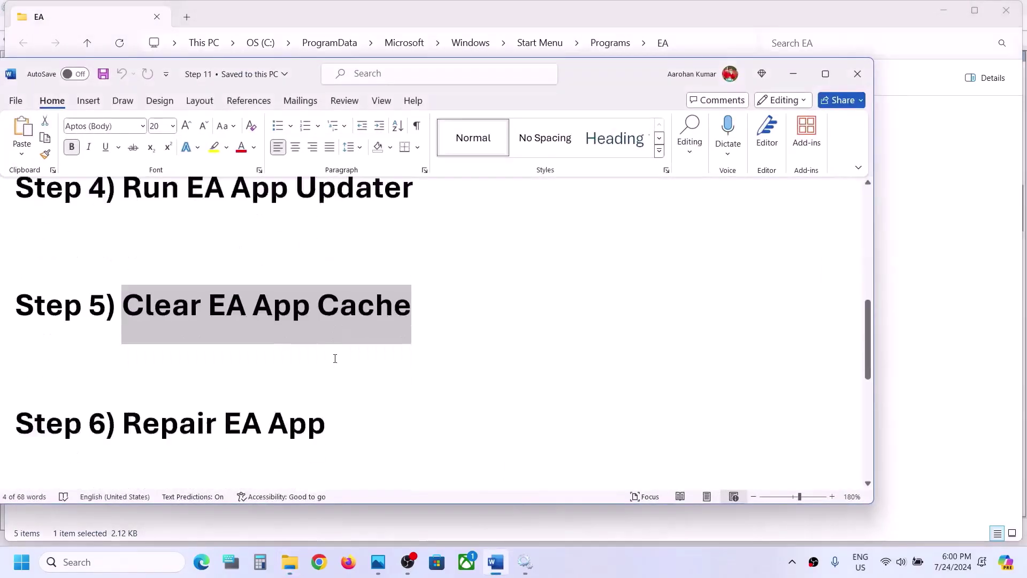
scroll(181, 345, "up", 2)
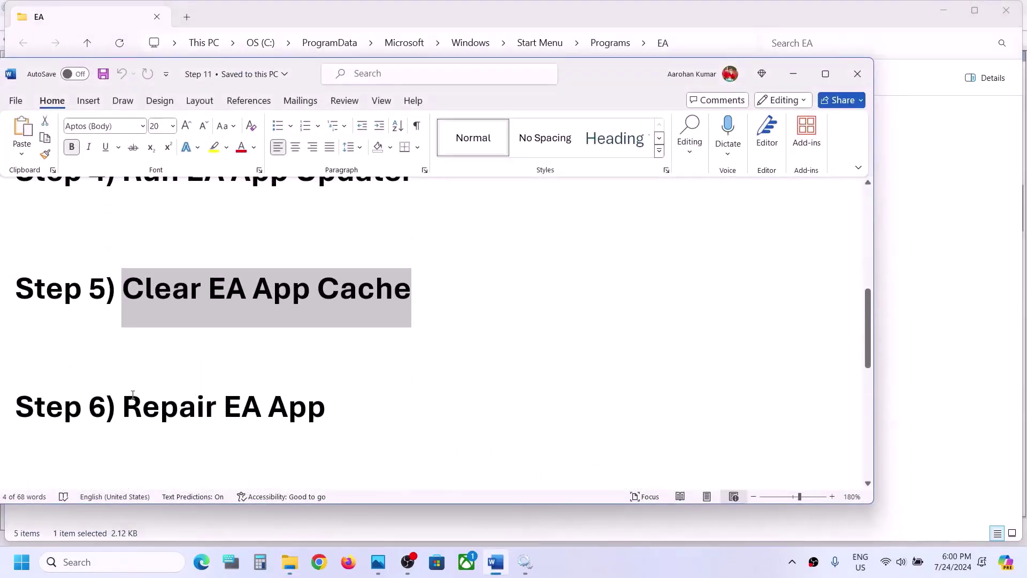
left_click_drag(124, 406, 270, 406)
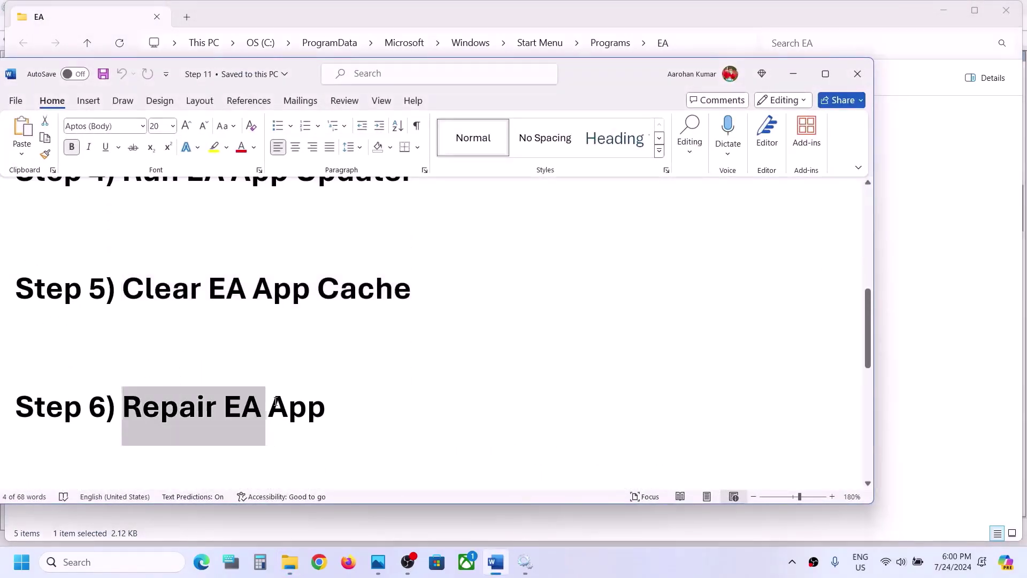
left_click(794, 74)
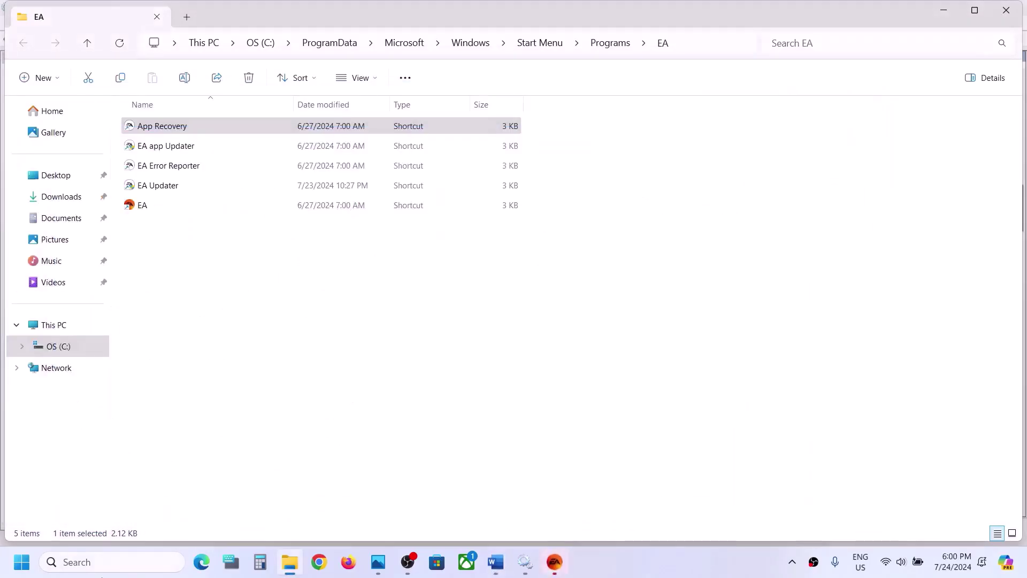
Search 'control' to open Control Panel and go to Programs and Features.
left_click(103, 567)
type("control")
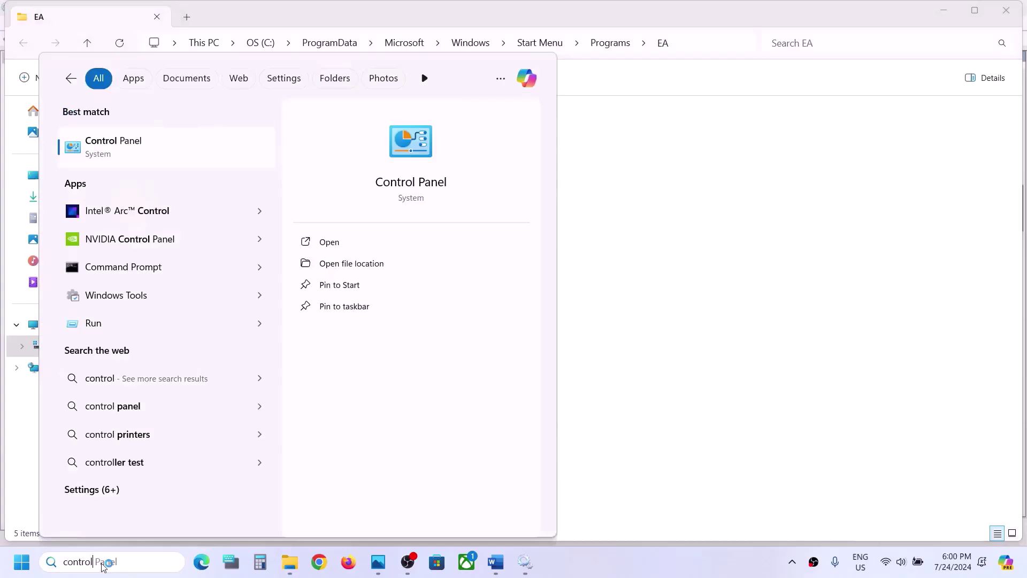
key("Return")
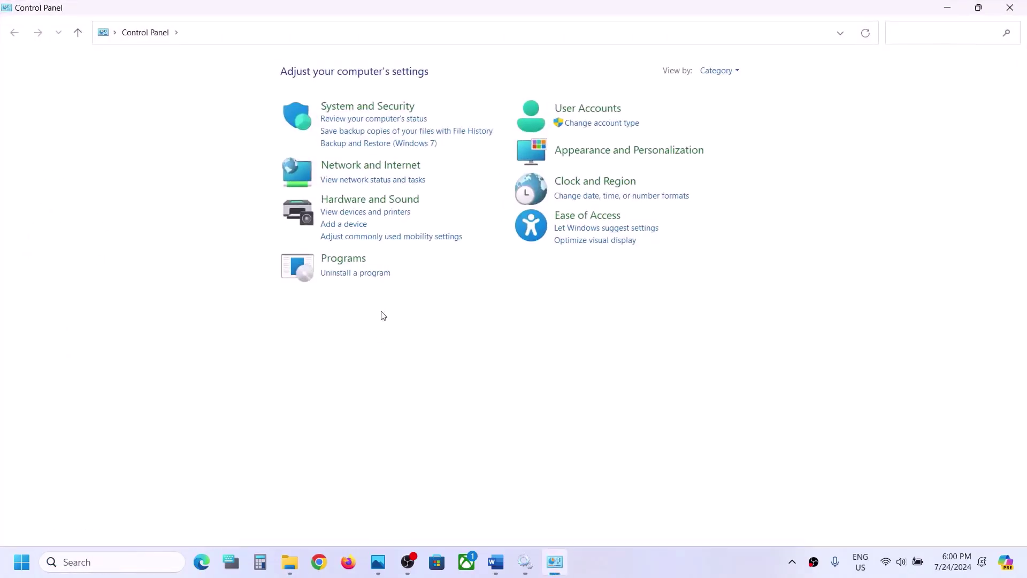
left_click(377, 274)
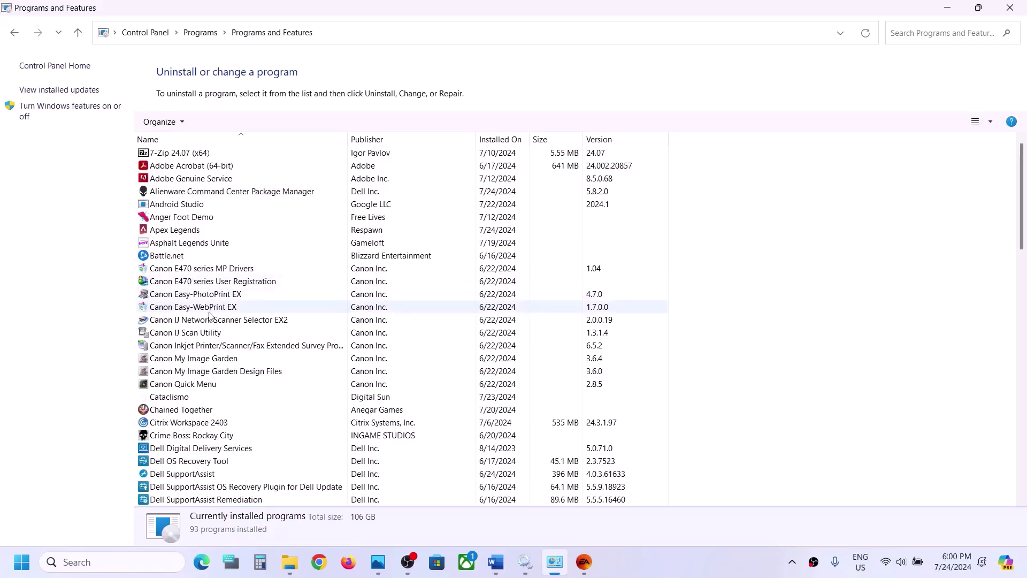
Start uninstalling EA app from Programs and Features, exiting the running EA app when prompted.
left_click(241, 307)
key("e")
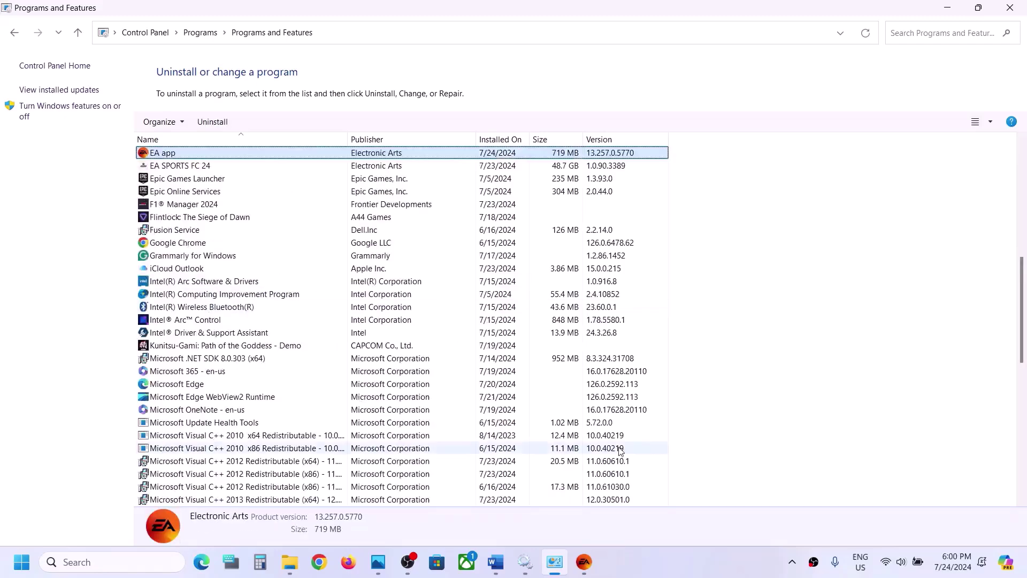
scroll(245, 227, "up", 3)
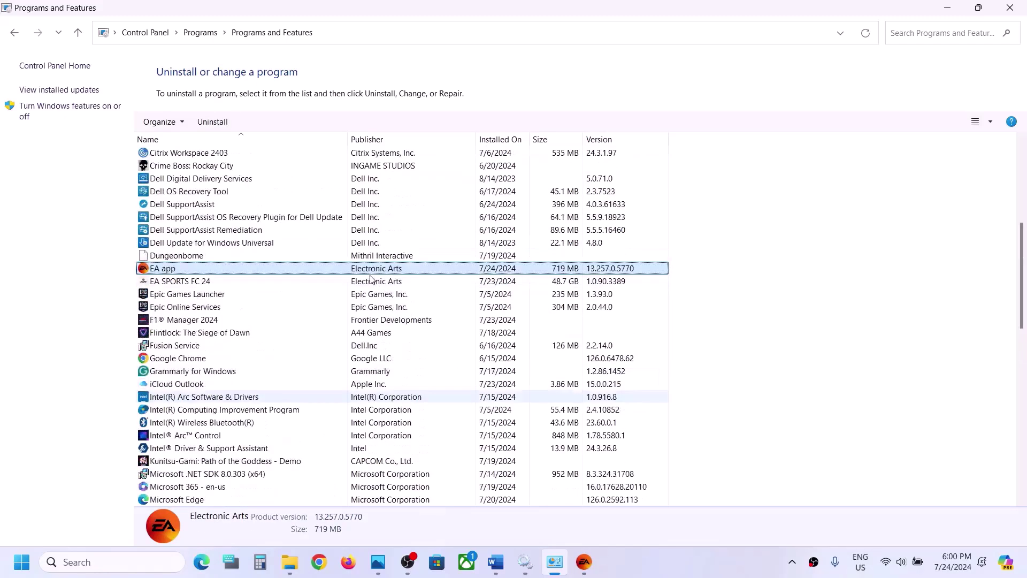
right_click(188, 273)
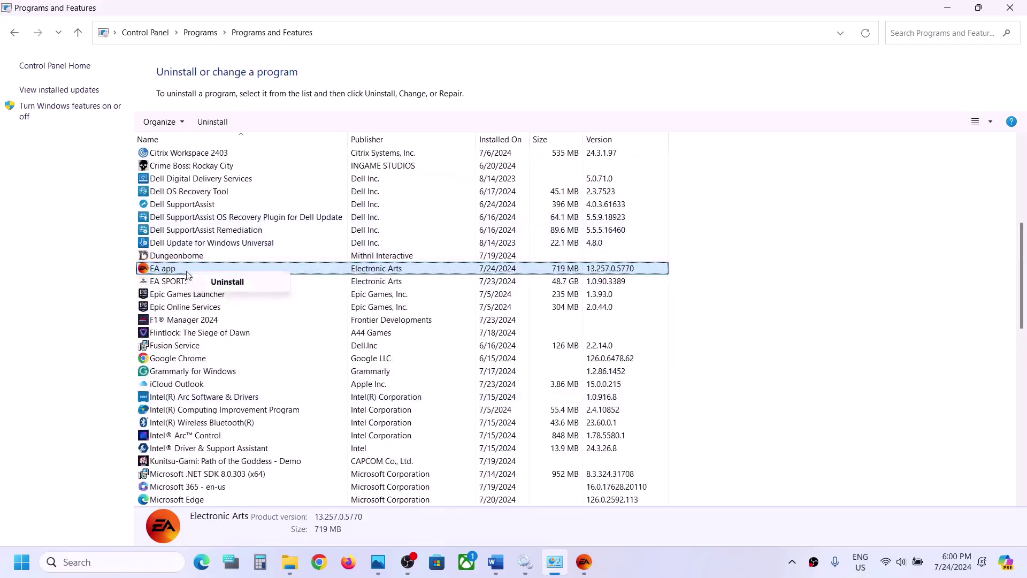
left_click(246, 287)
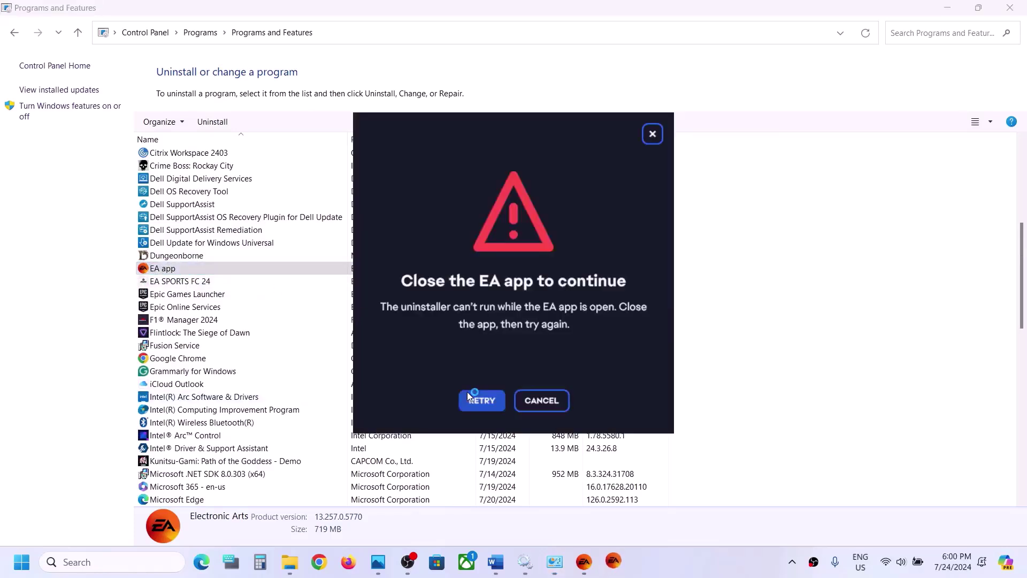
left_click(584, 562)
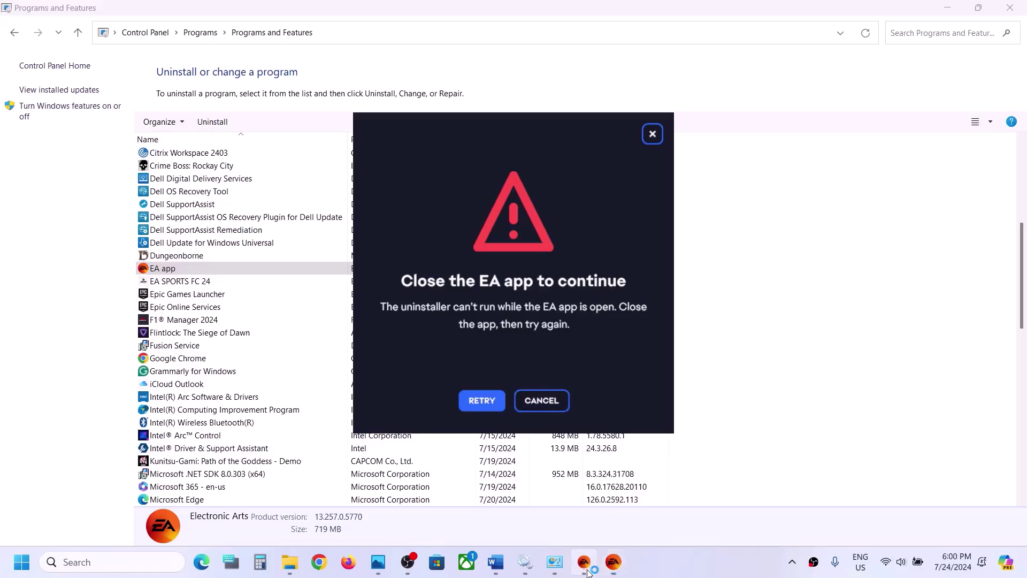
left_click(12, 14)
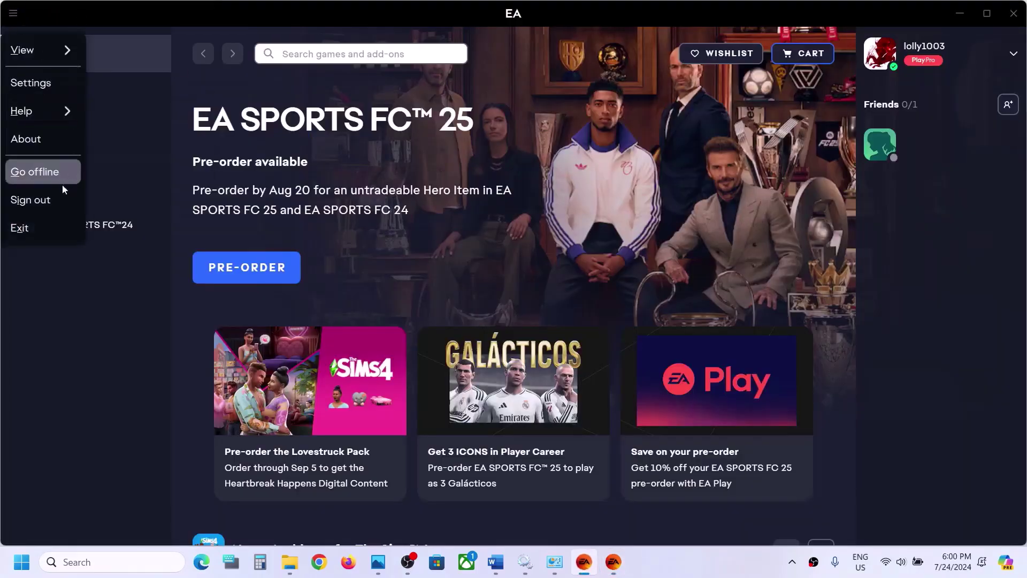
left_click(37, 224)
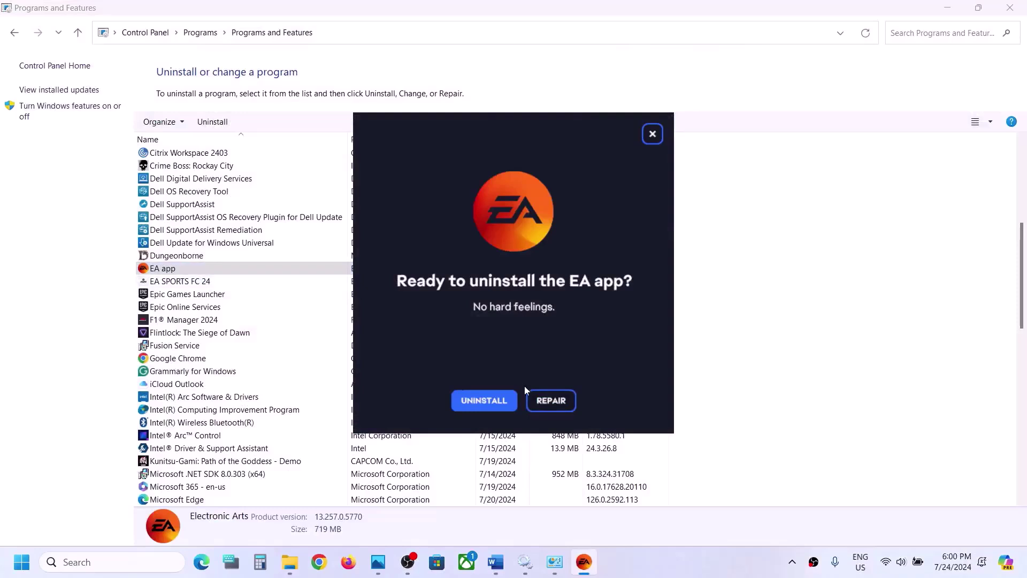
Choose REPAIR in the EA uninstaller, then bring the Word notes back up.
left_click(236, 271)
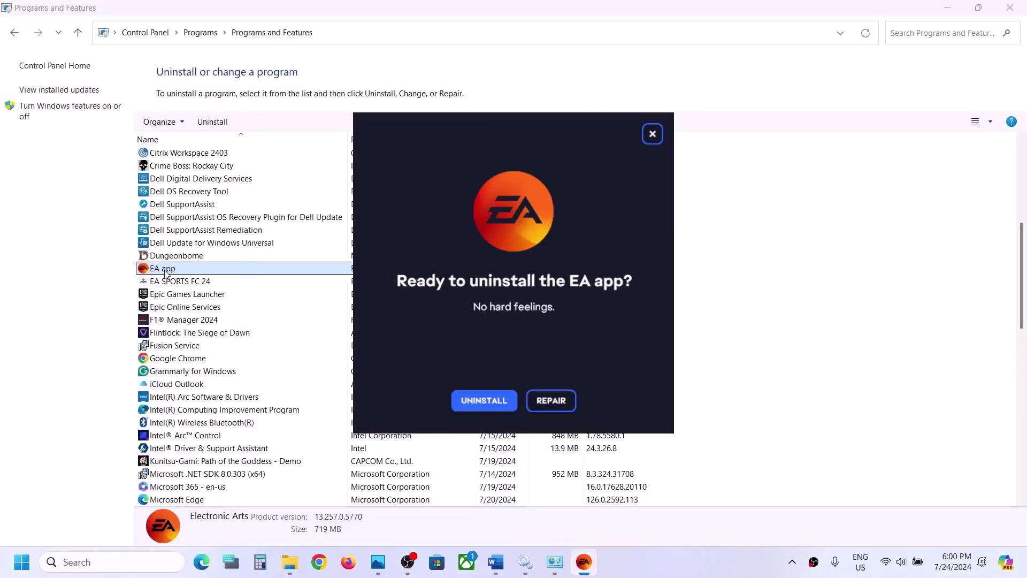
left_click(389, 335)
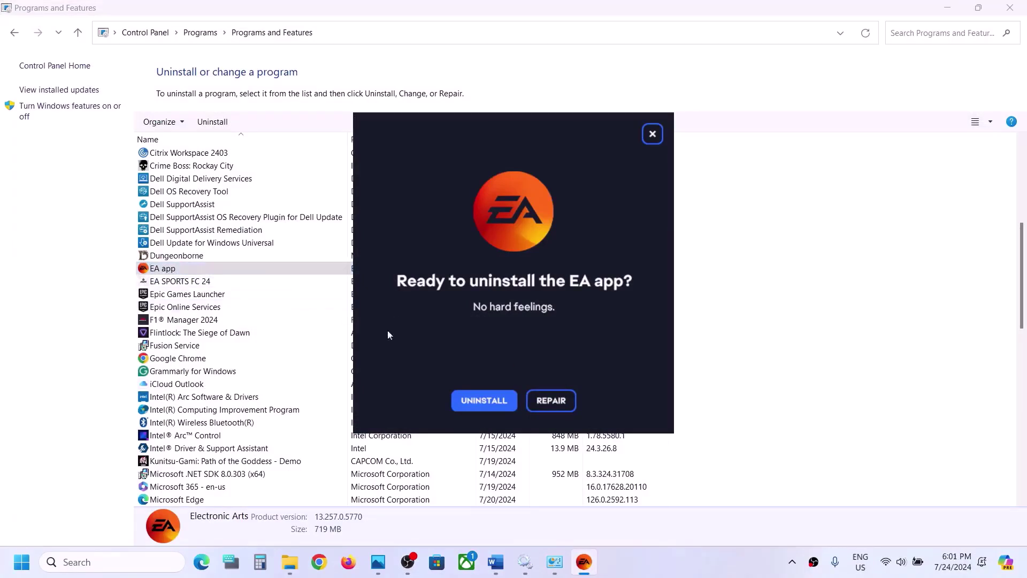
left_click(557, 407)
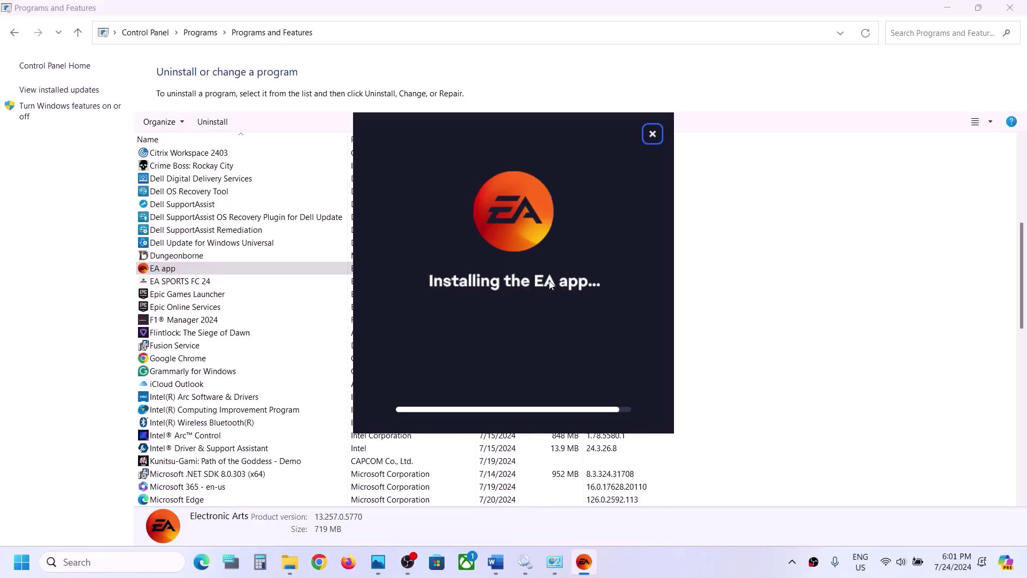
left_click(496, 562)
scroll(329, 364, "down", 3)
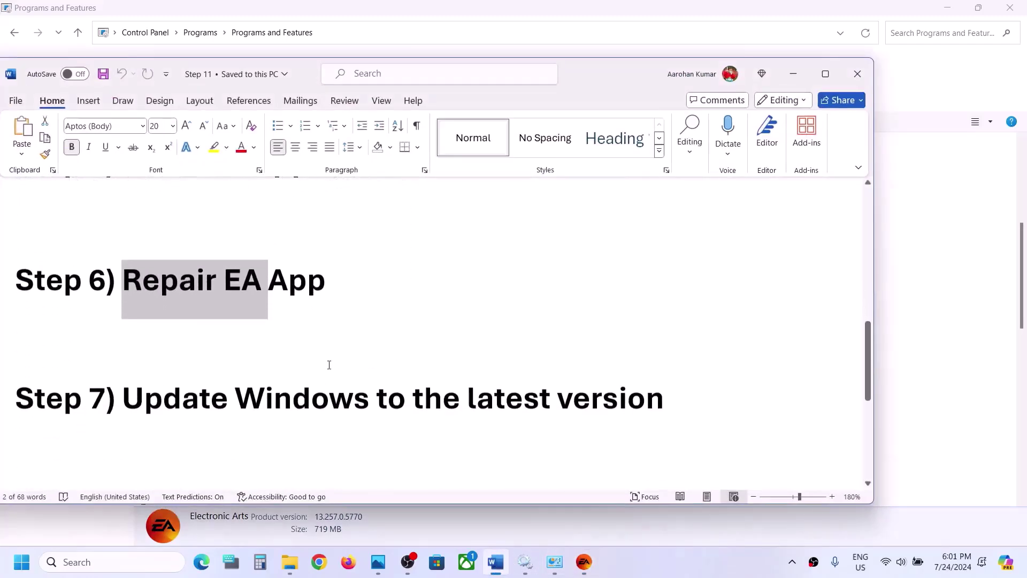
Following Step 7 of the notes, run a Windows Update check in Settings.
left_click_drag(128, 399, 664, 400)
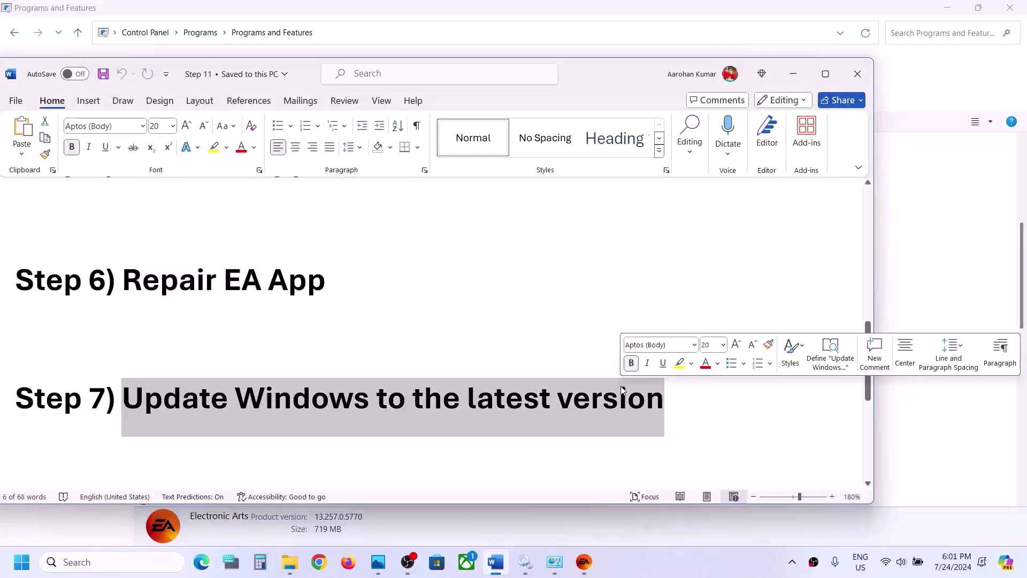
left_click(512, 349)
key("super+i")
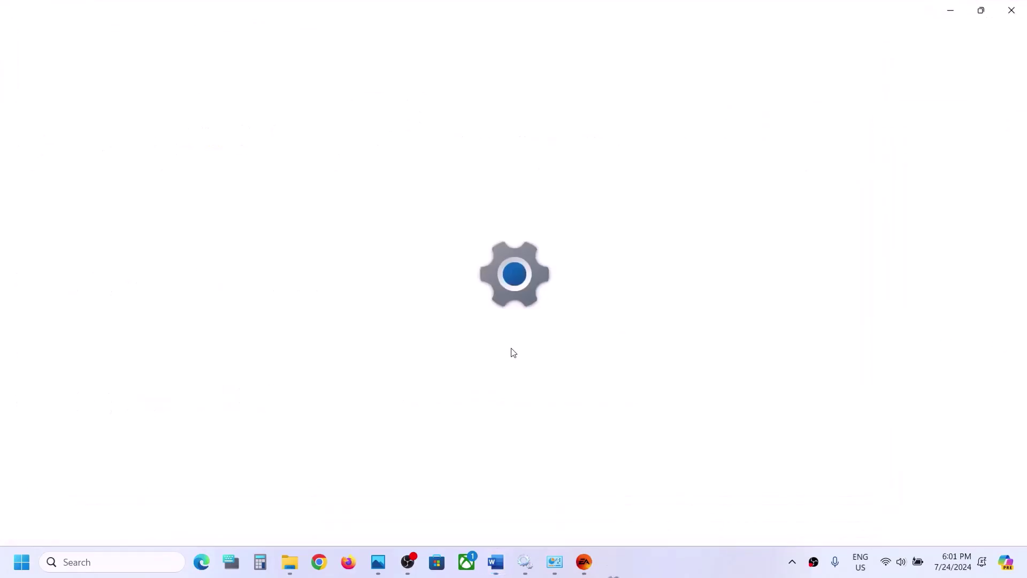
left_click(102, 448)
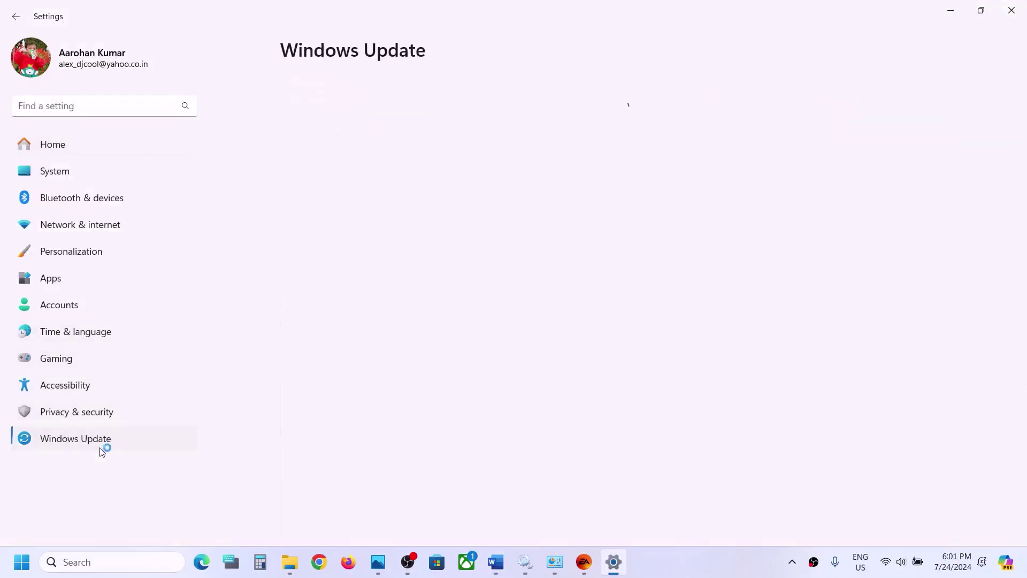
left_click(881, 116)
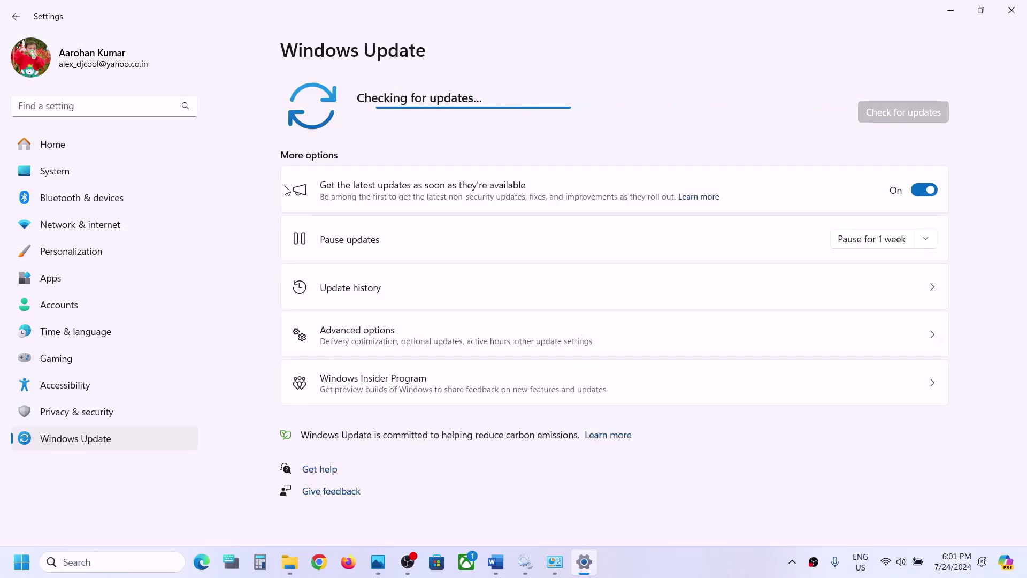
left_click(22, 562)
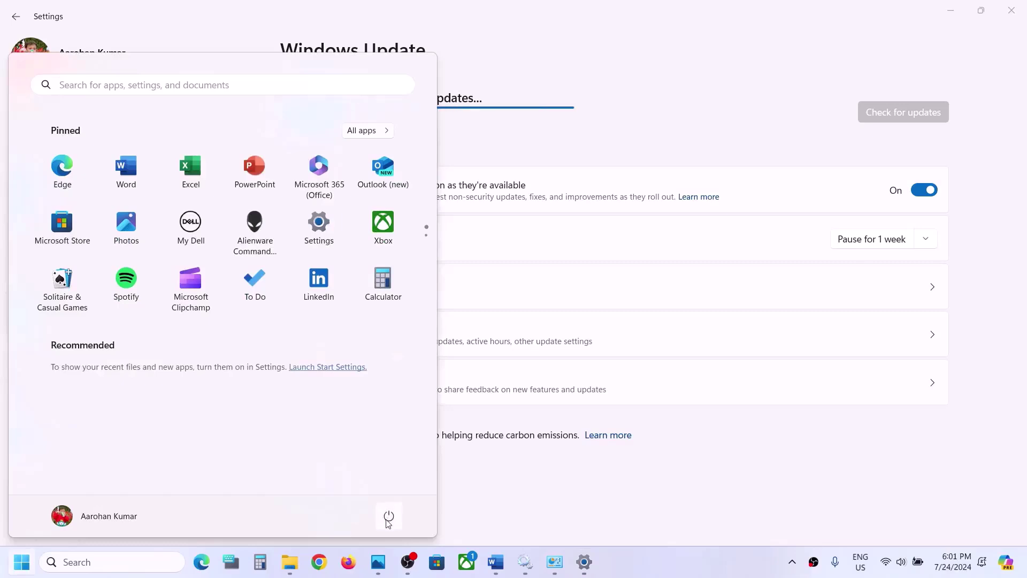
Relaunch the EA app, review the Step 8 notes in Word, then minimize Word.
left_click(389, 514)
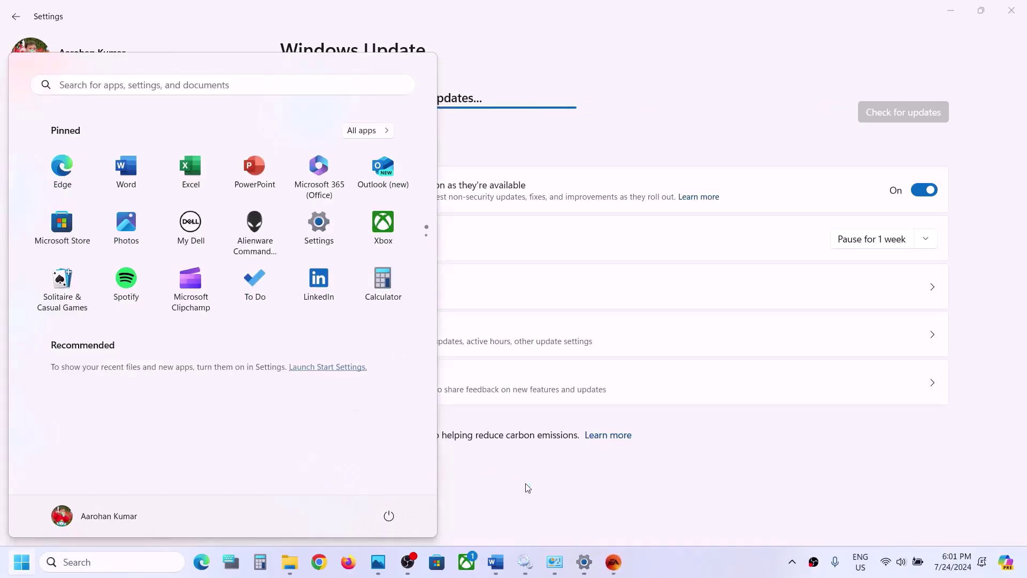
left_click(623, 557)
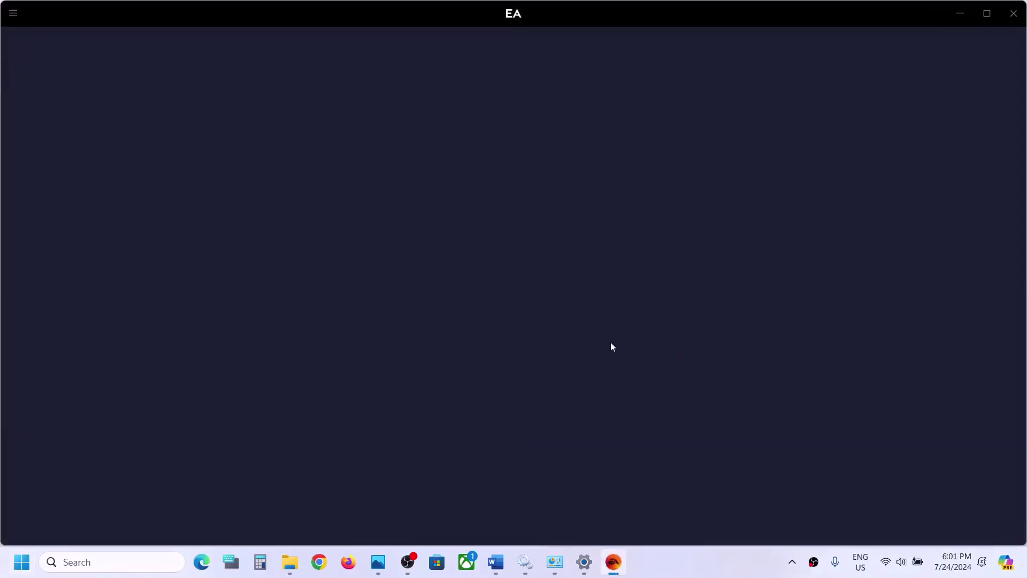
left_click(495, 562)
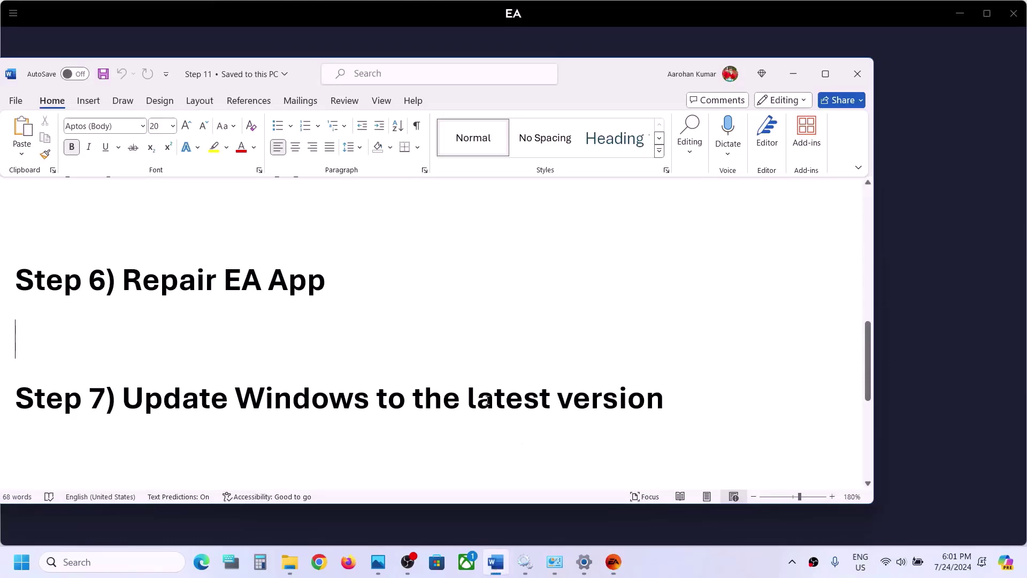
scroll(321, 379, "down", 3)
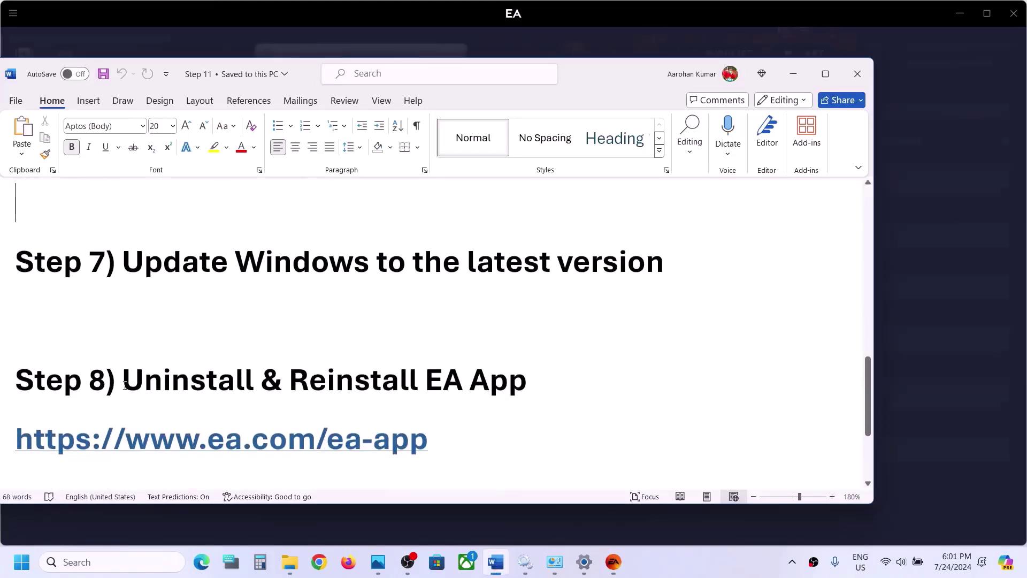
left_click_drag(123, 380, 460, 444)
scroll(552, 332, "down", 3)
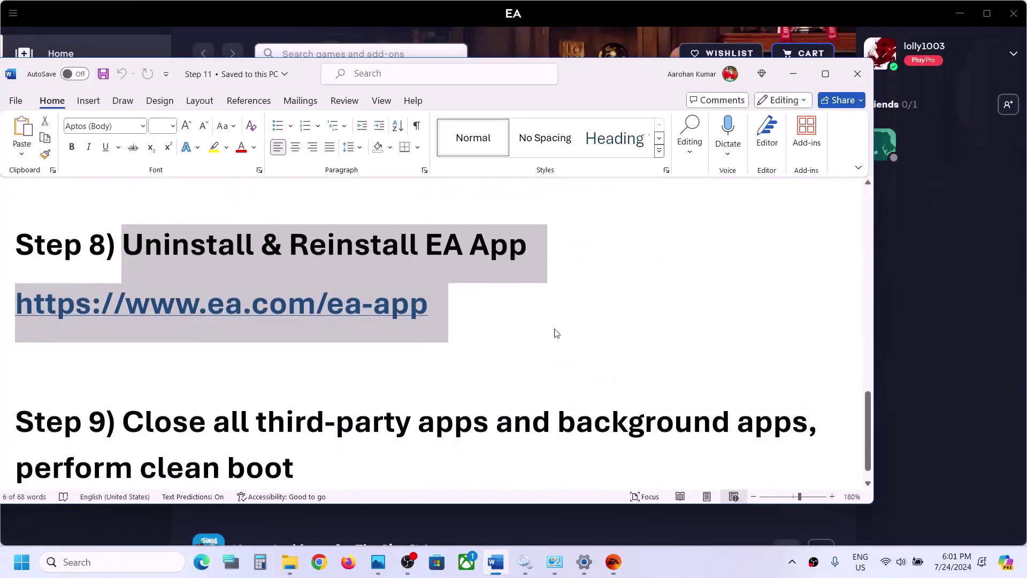
scroll(509, 347, "up", 3)
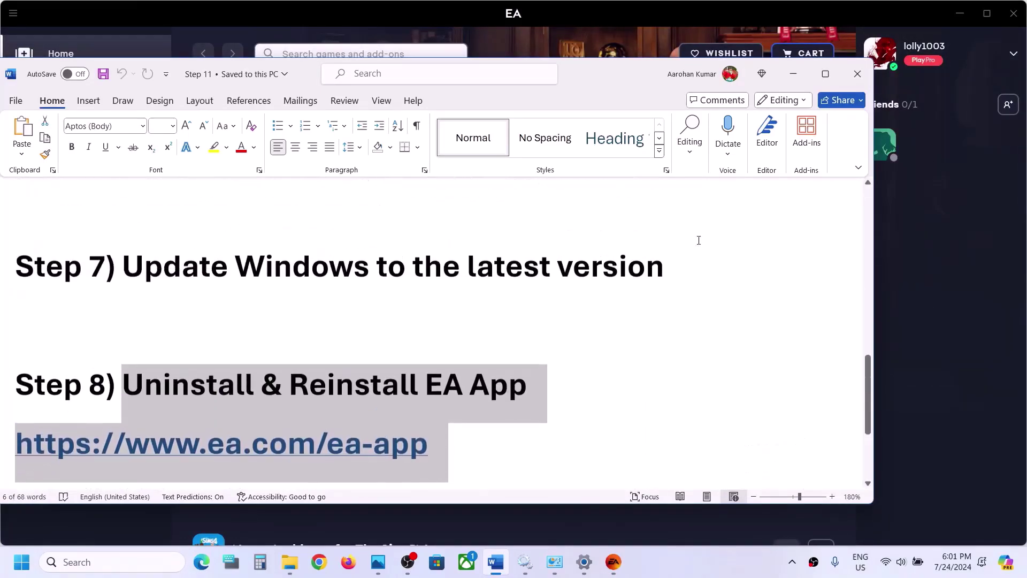
left_click(794, 73)
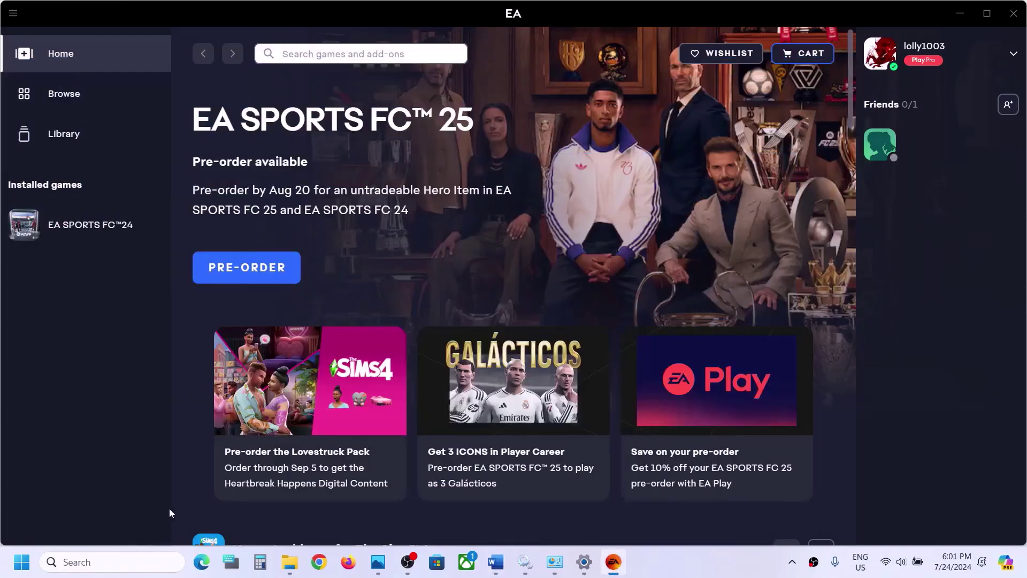
left_click(9, 17)
Exit the EA app from its menu and open Control Panel by searching 'control'.
left_click(16, 226)
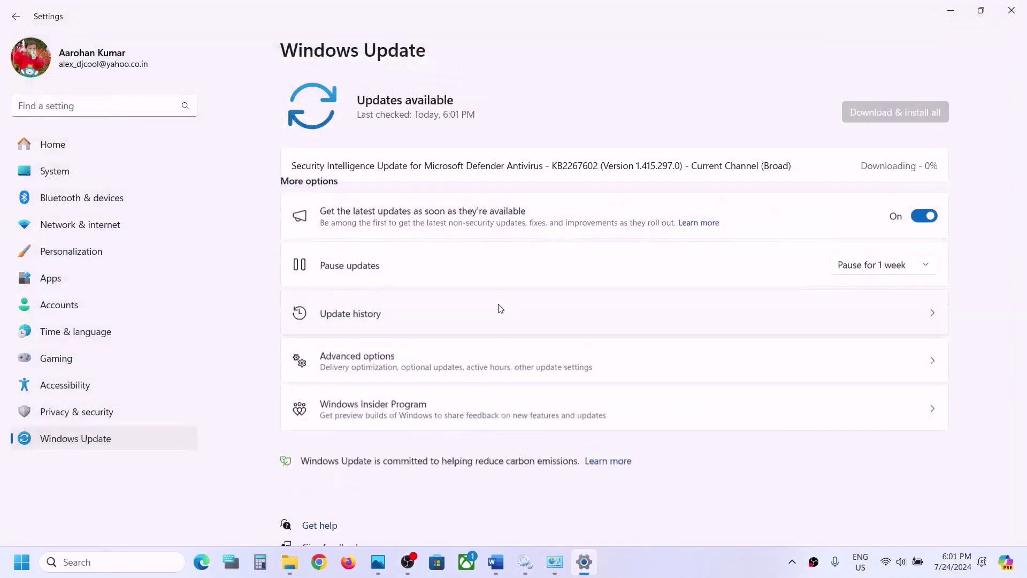
left_click(103, 563)
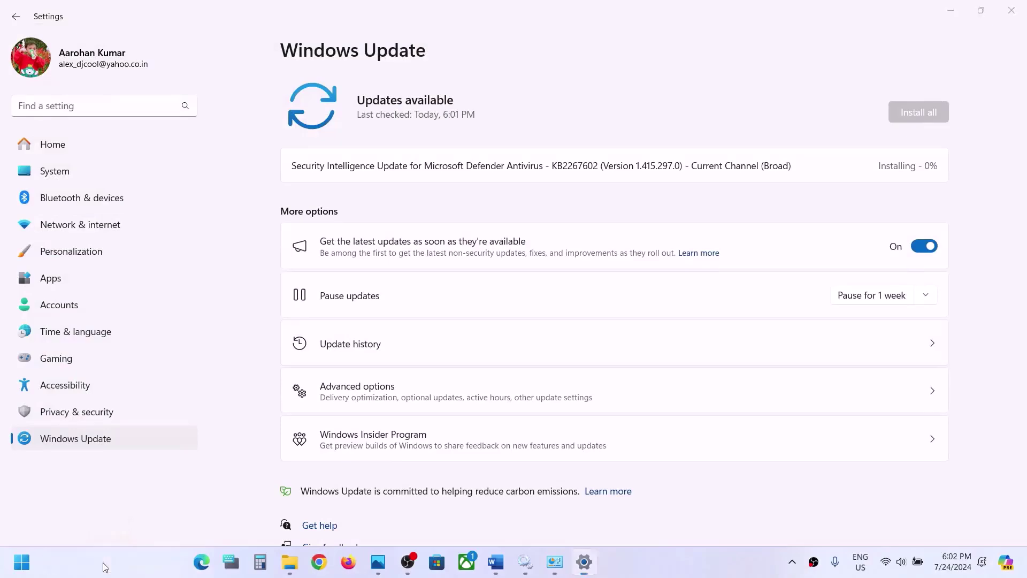
type("control")
key("Return")
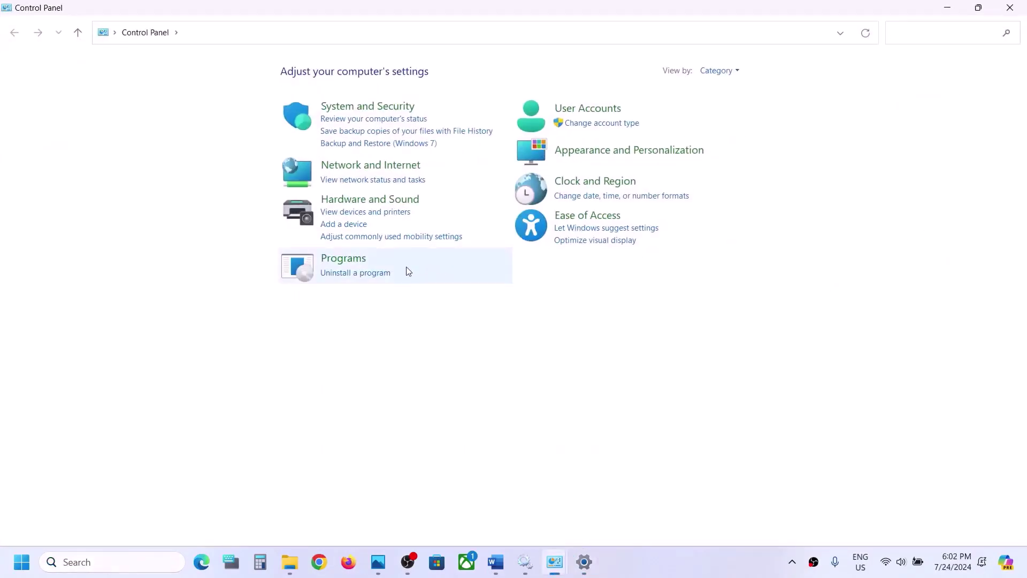
Uninstall the EA app from Control Panel's Programs and Features list.
left_click(367, 274)
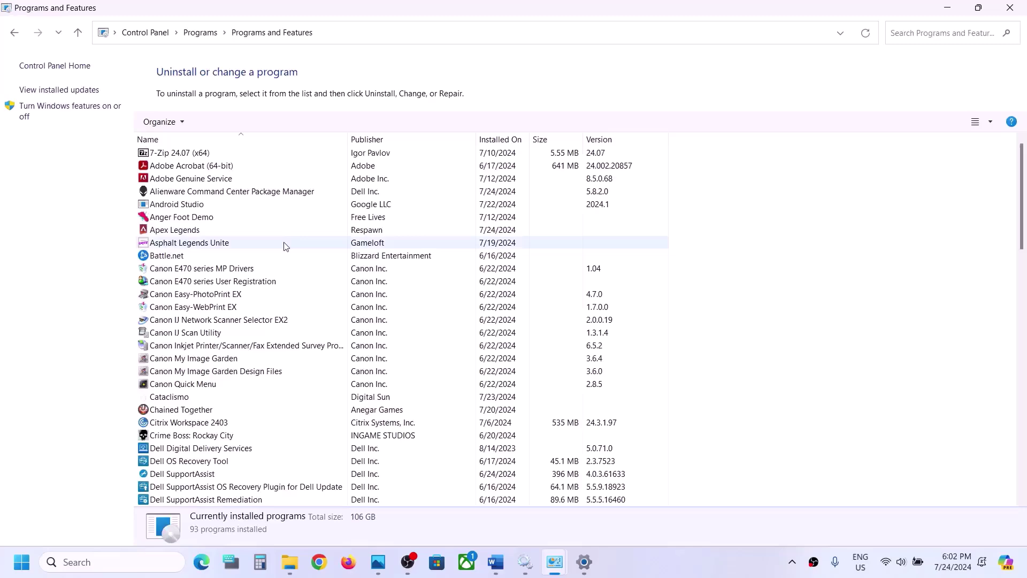
left_click(238, 281)
key("e")
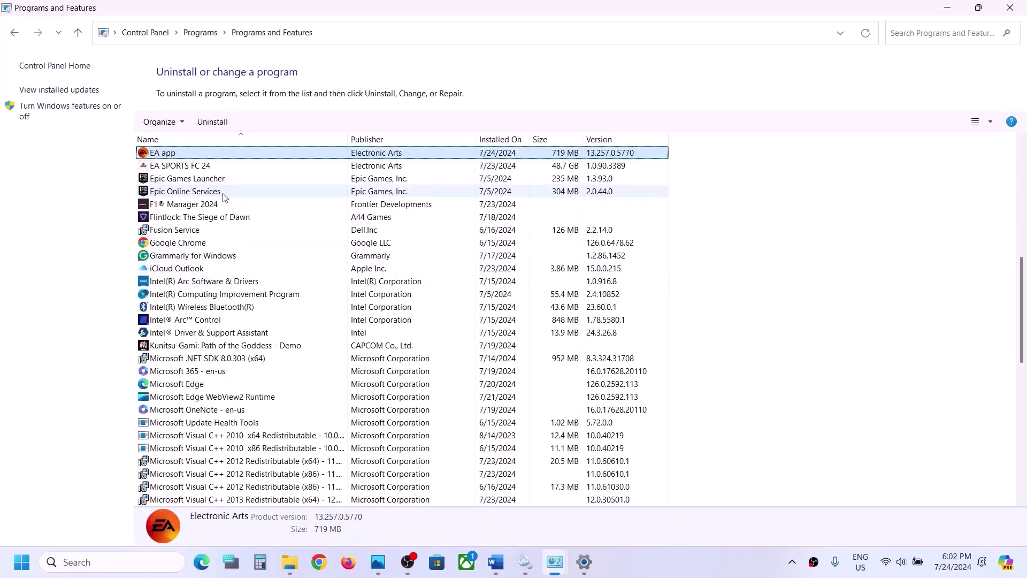
right_click(186, 157)
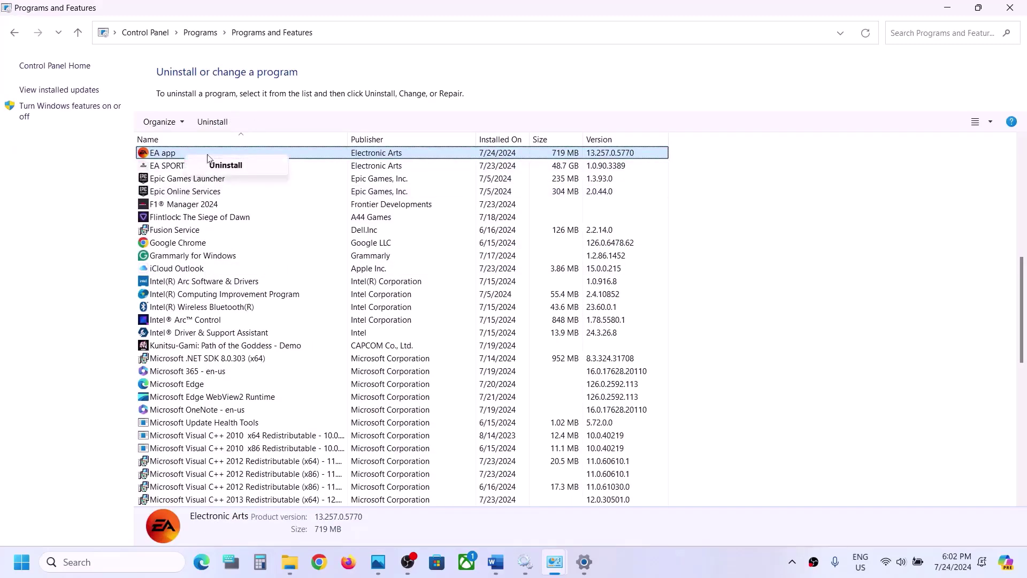
left_click(255, 171)
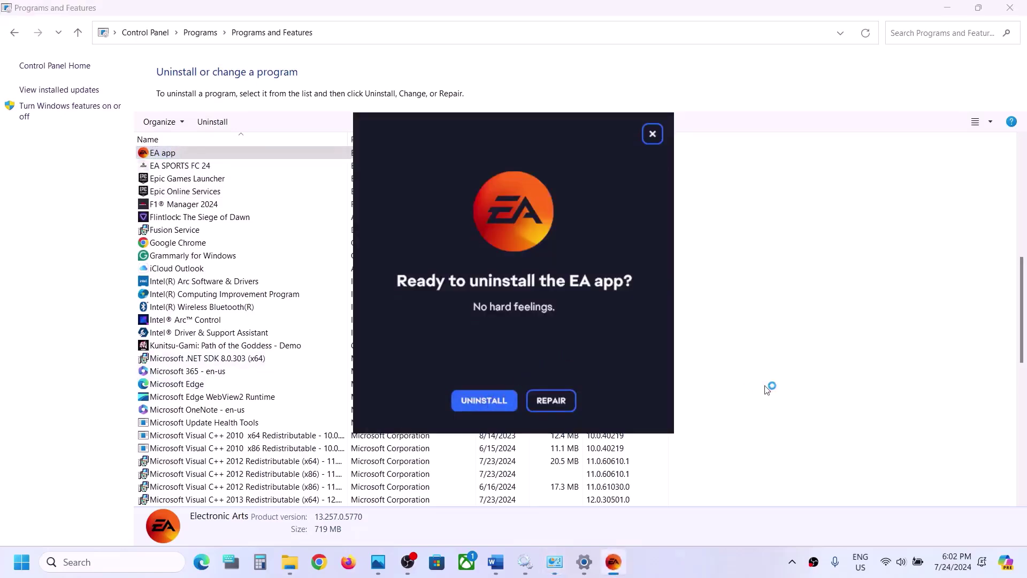
Show the Restart and Shut down choices from the Start menu's Power button.
left_click(17, 564)
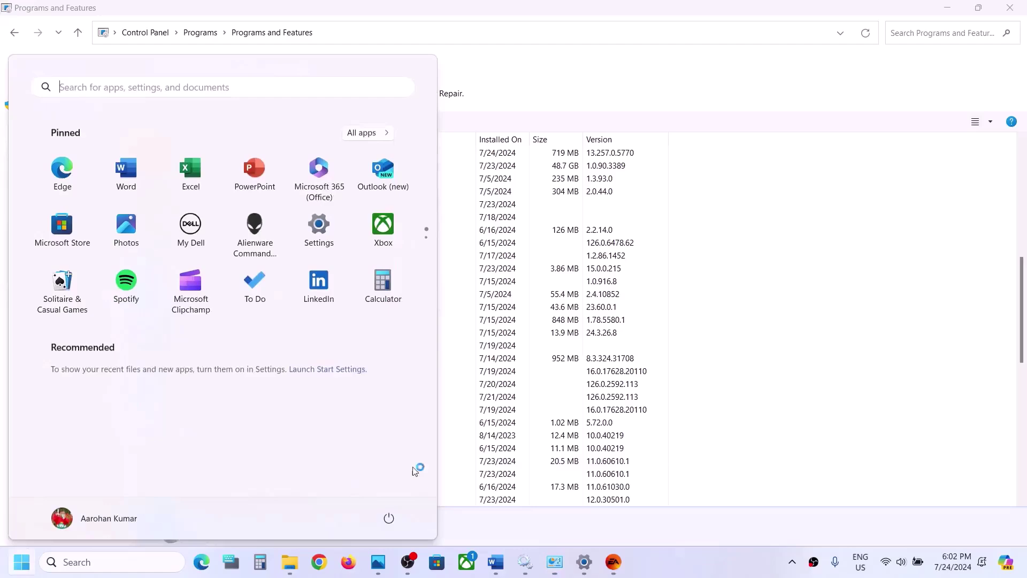
left_click(389, 515)
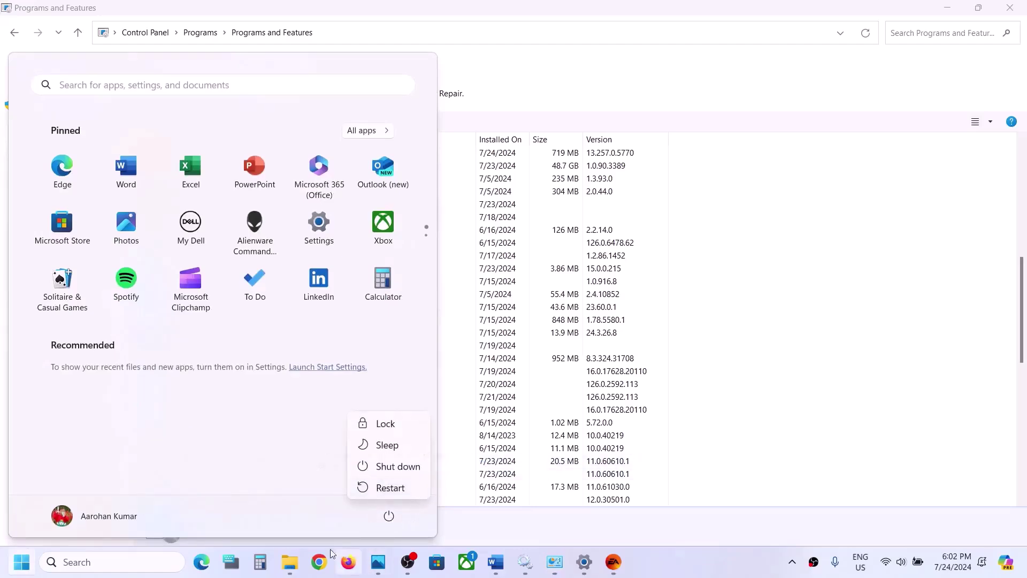
left_click(320, 562)
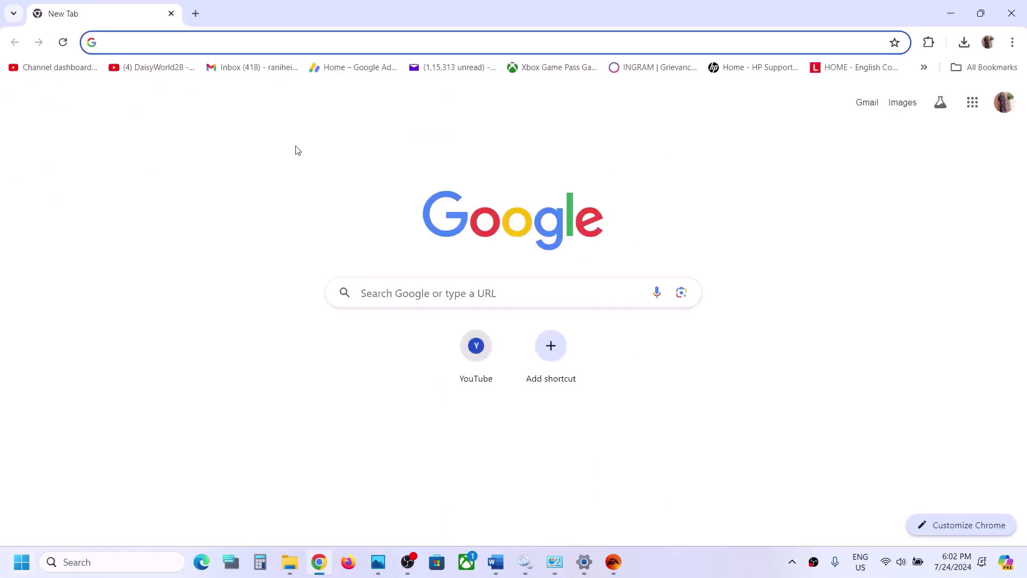
Search 'ea app', download the Windows installer from ea.com, and run EAappInstaller (1).exe.
type("ea app")
key("Return")
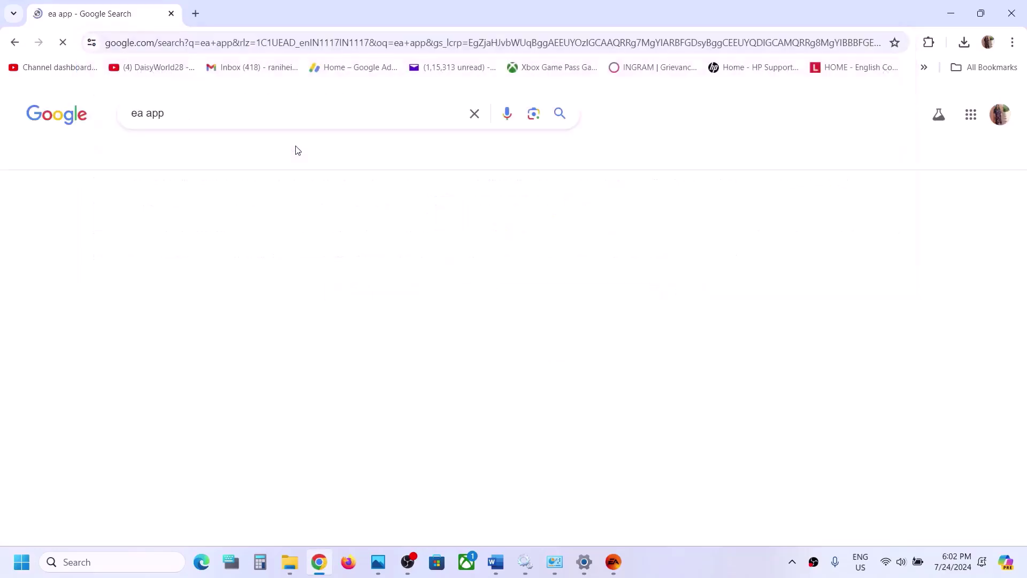
left_click(274, 218)
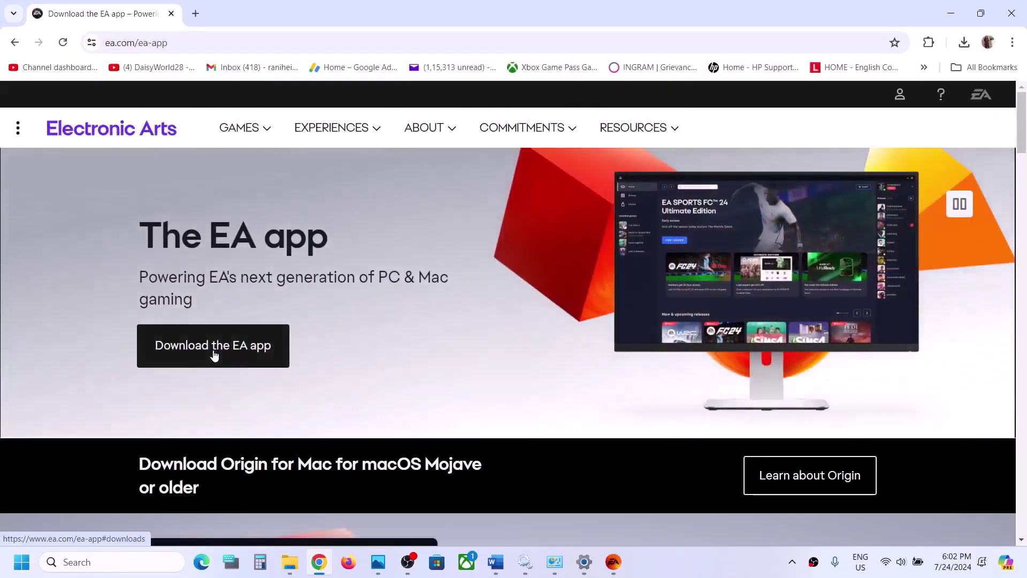
left_click(214, 355)
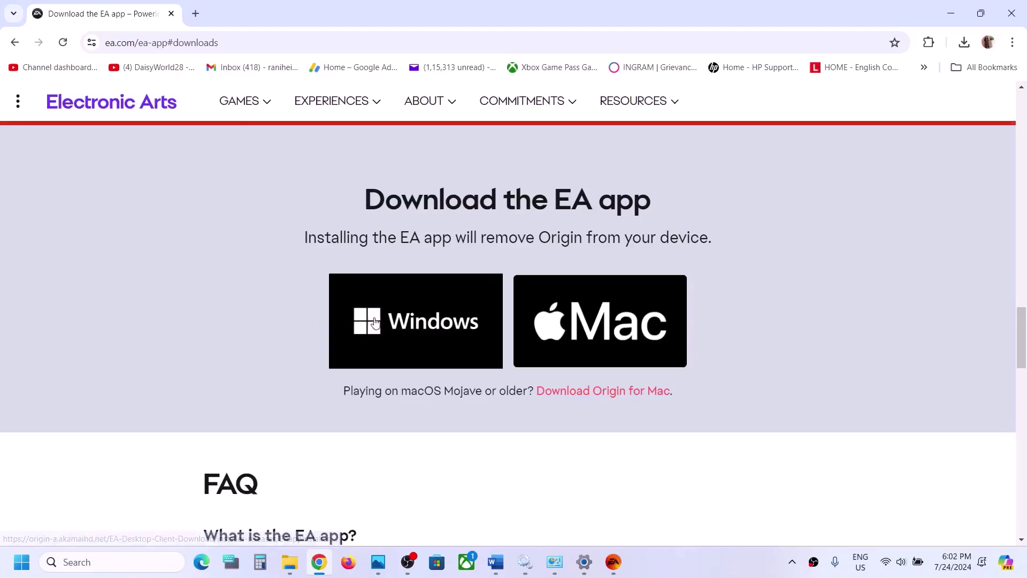
left_click(416, 321)
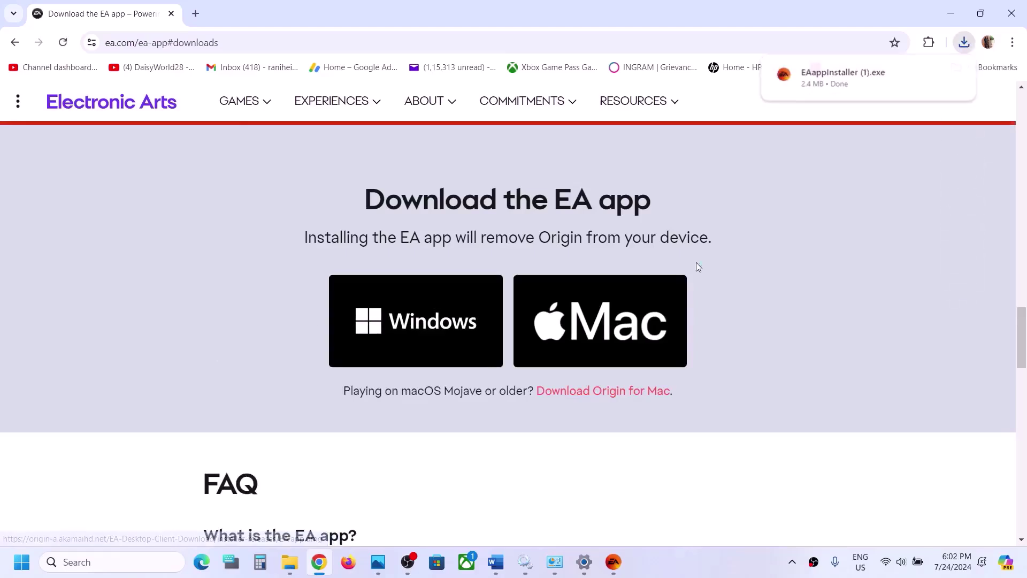
left_click(853, 77)
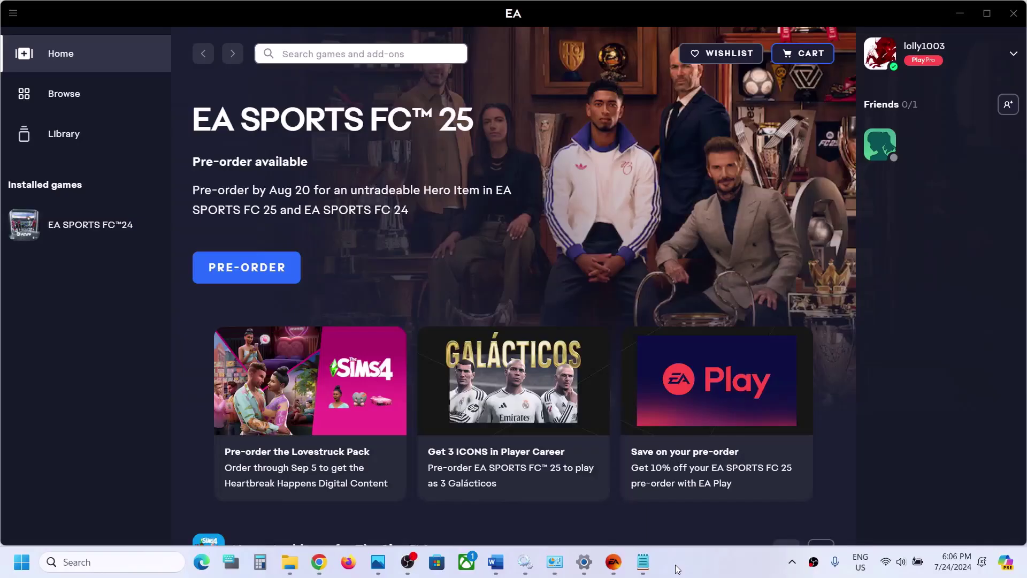
Highlight Step 9's phrases about closing third-party and background apps and performing a clean boot.
left_click(502, 565)
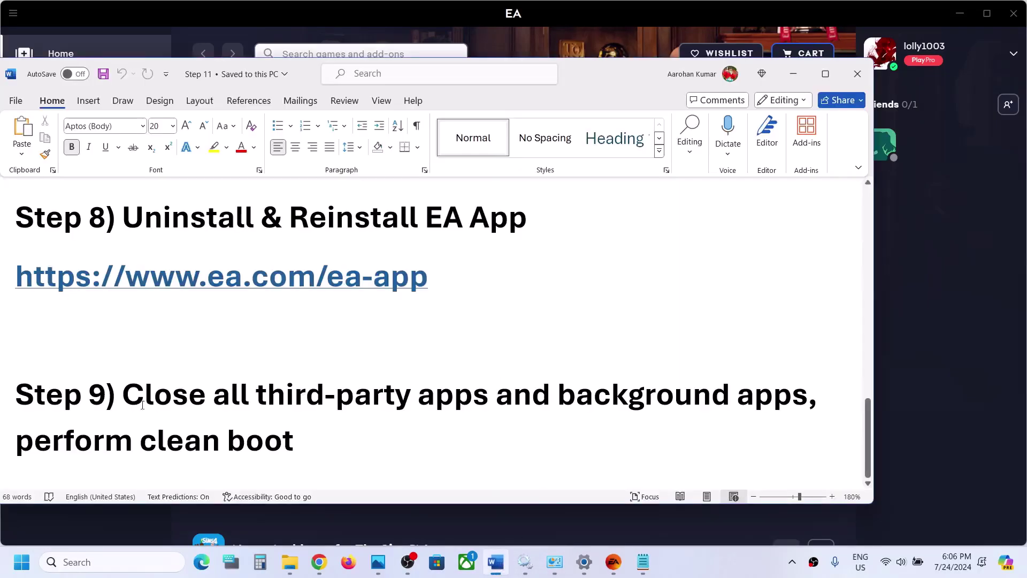
left_click_drag(124, 400, 495, 403)
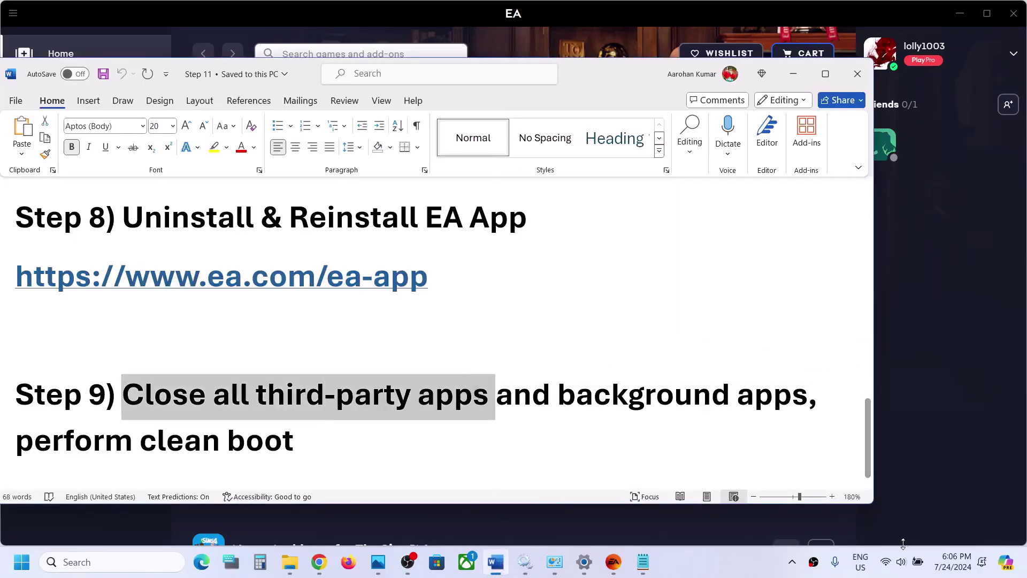
left_click(793, 565)
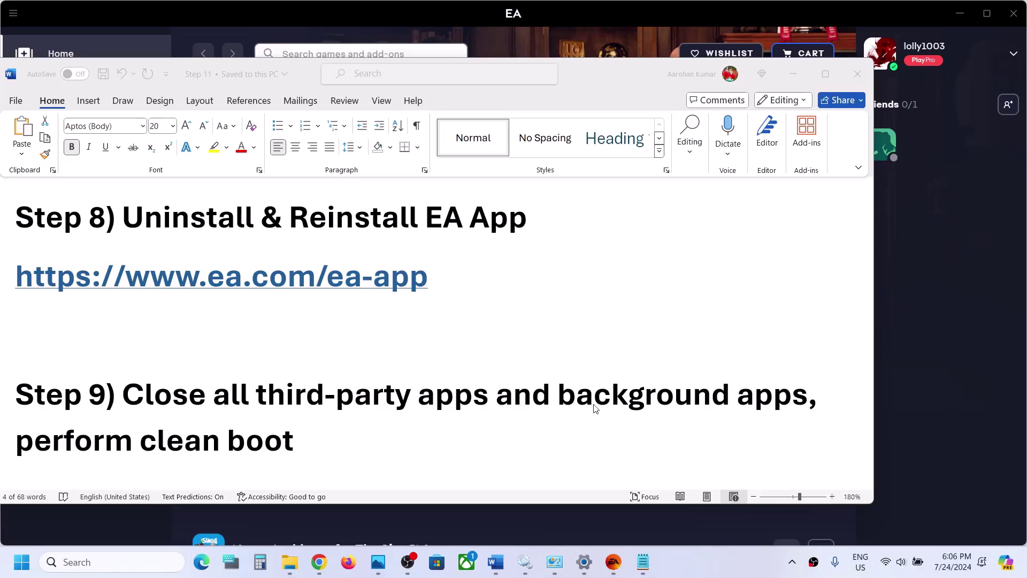
left_click_drag(566, 396, 750, 400)
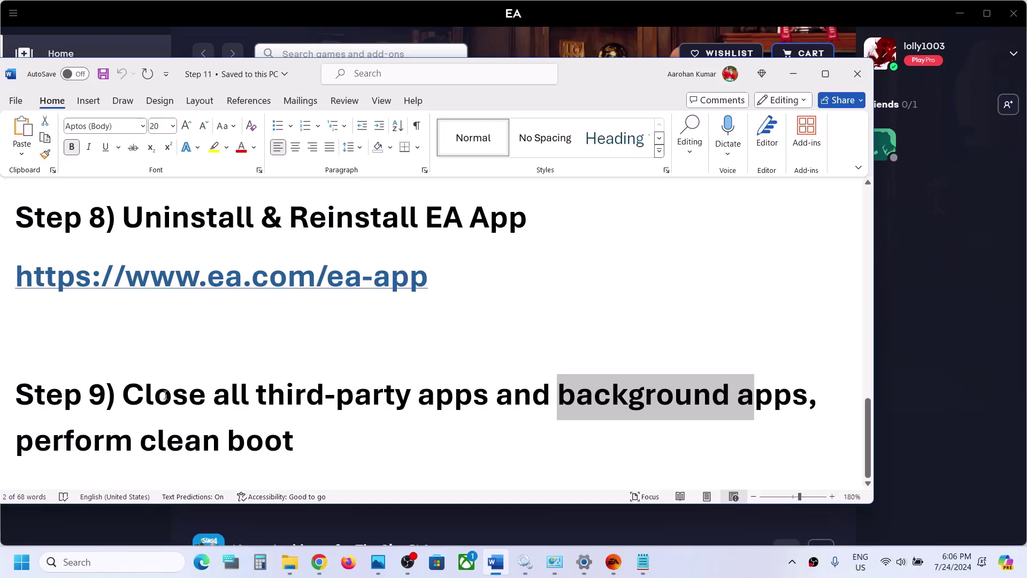
left_click_drag(143, 396, 792, 398)
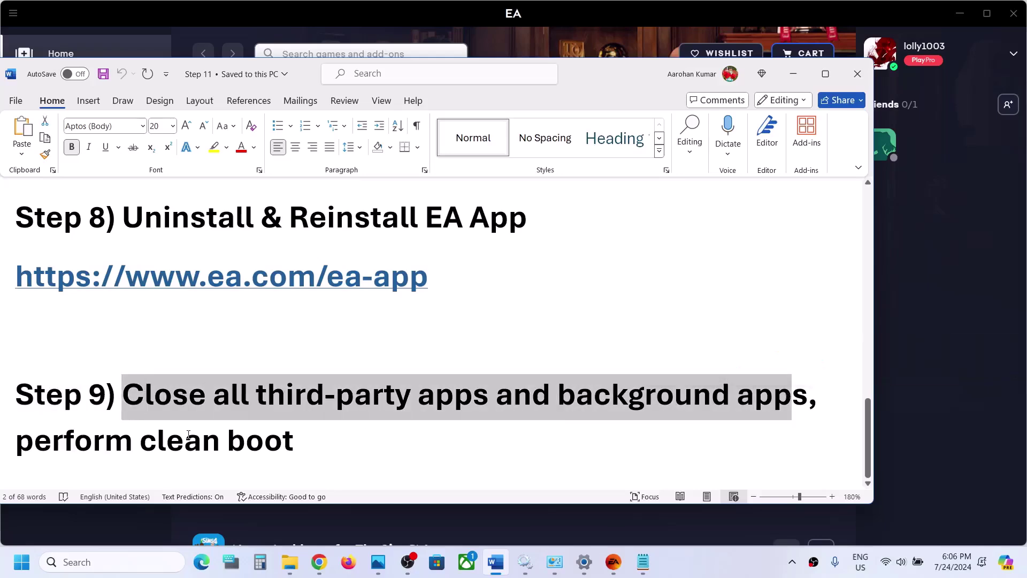
left_click_drag(82, 444, 296, 447)
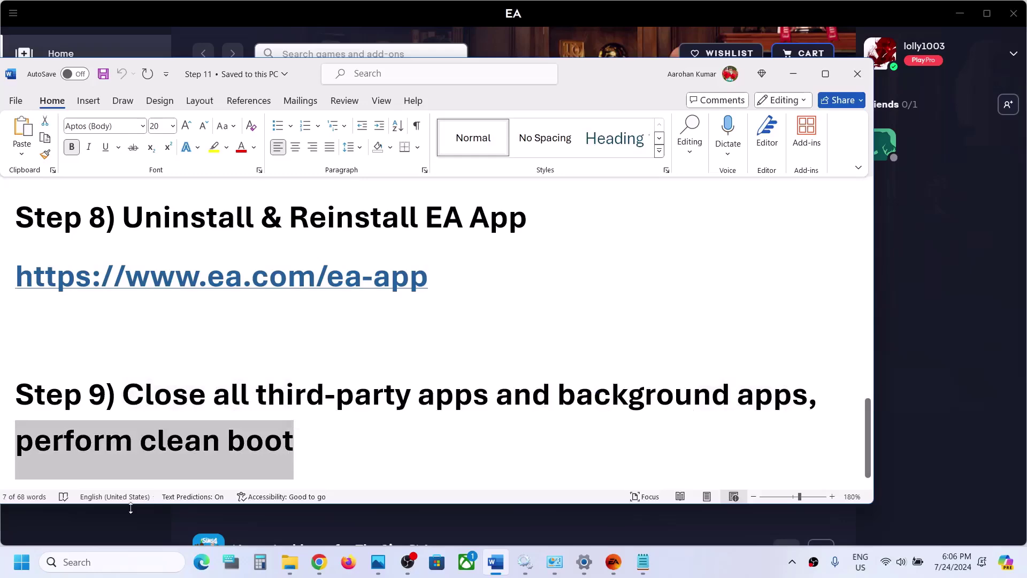
Open System Configuration by searching 'system' and go to its Services tab.
left_click(69, 570)
type("system")
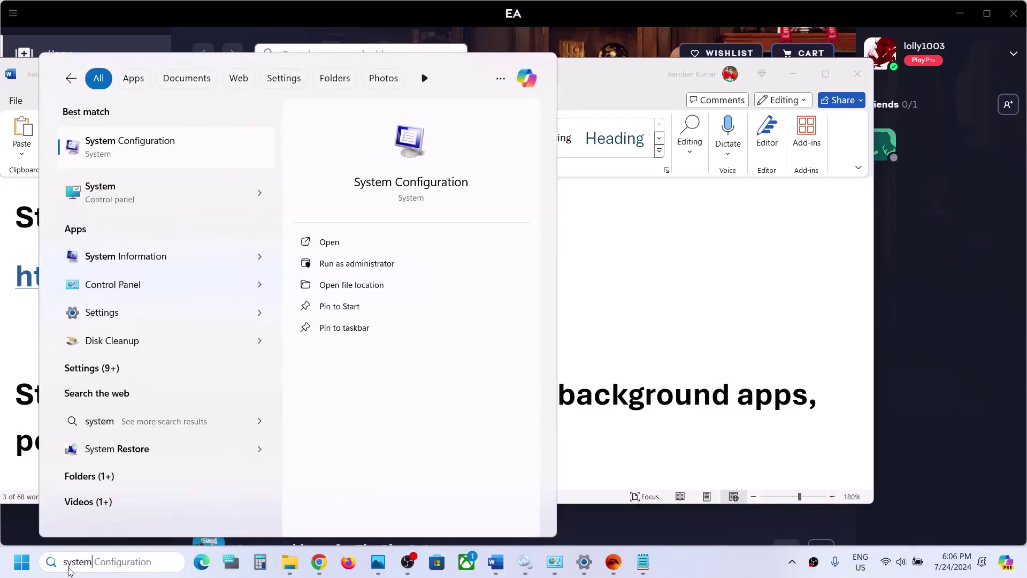
key("Return")
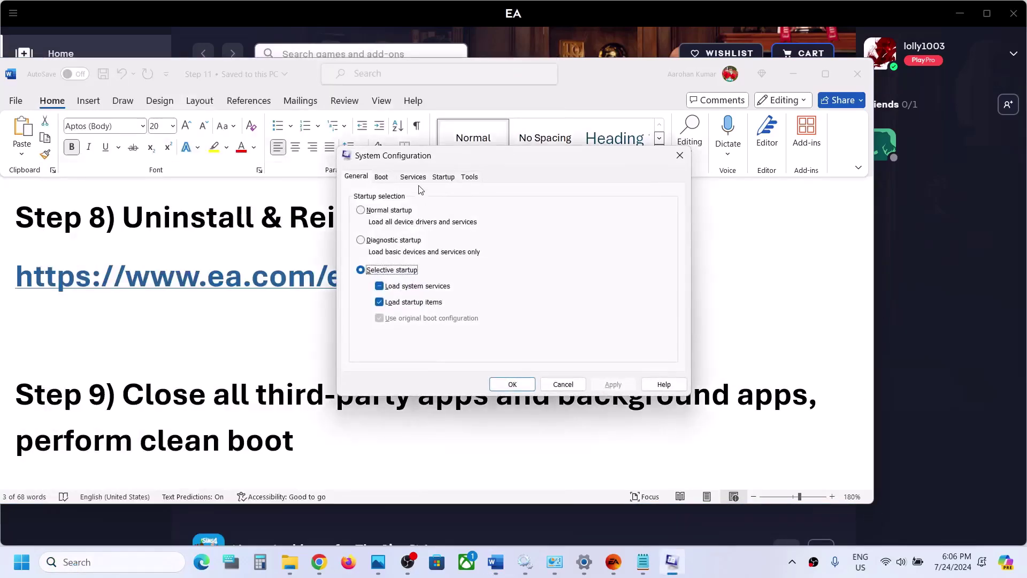
left_click(416, 178)
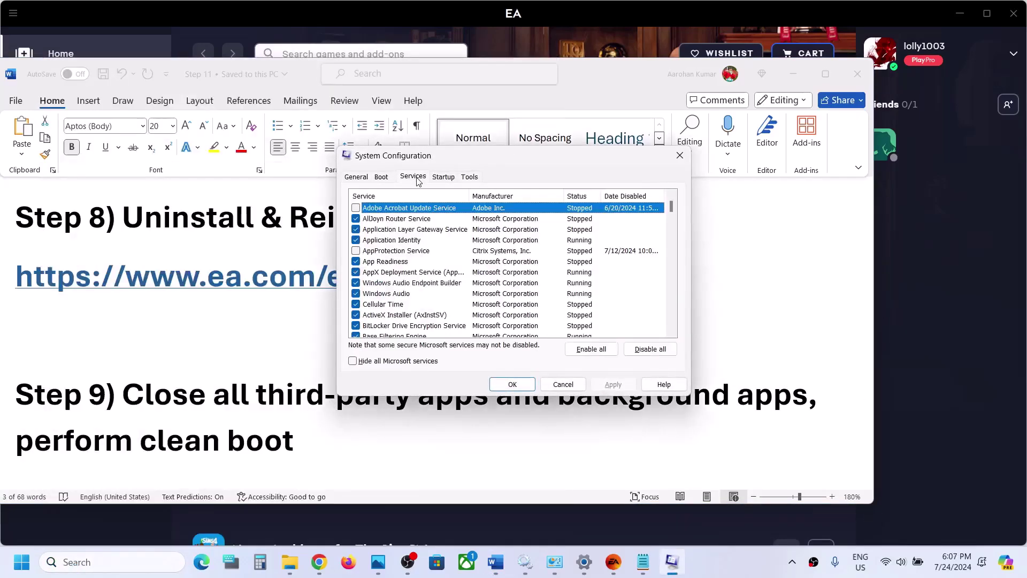
Hide all Microsoft services, disable the rest, apply, and postpone the restart.
left_click(353, 361)
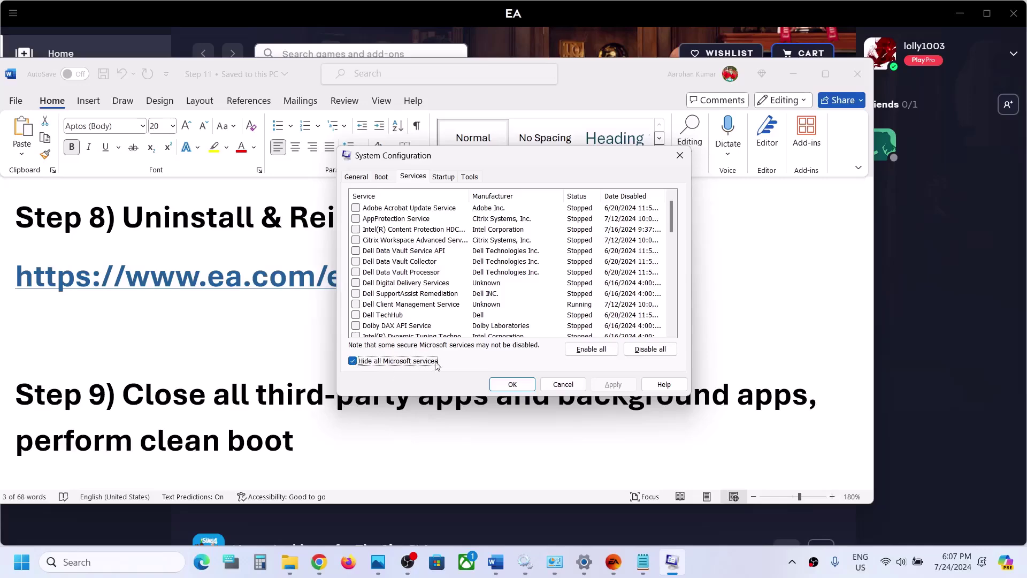
left_click(636, 353)
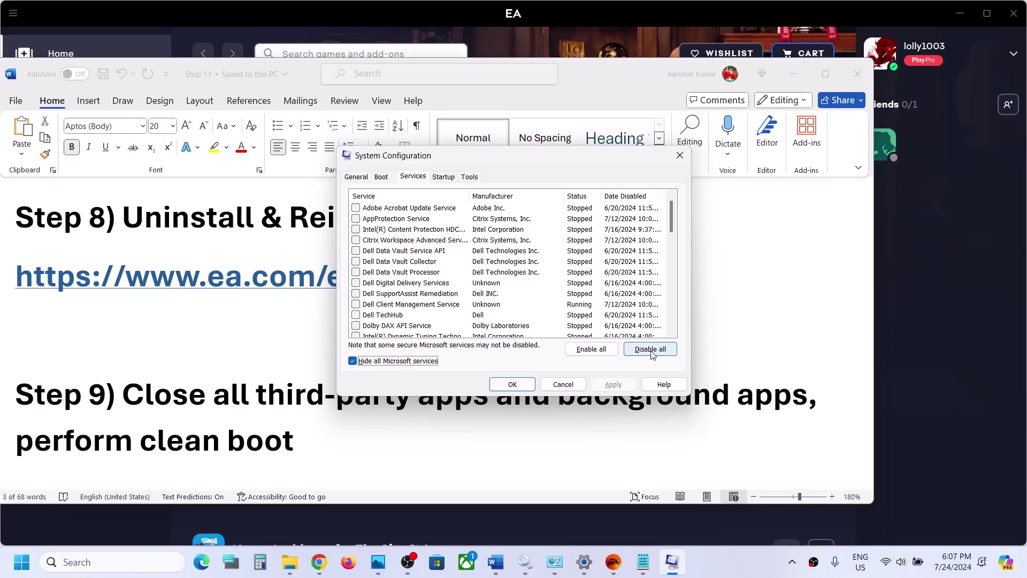
left_click(615, 384)
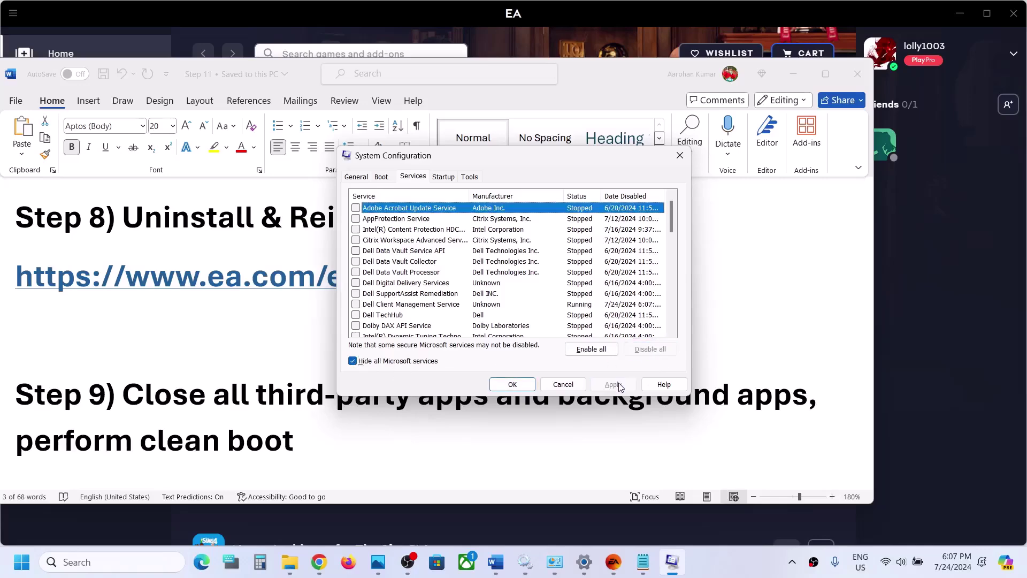
left_click(522, 389)
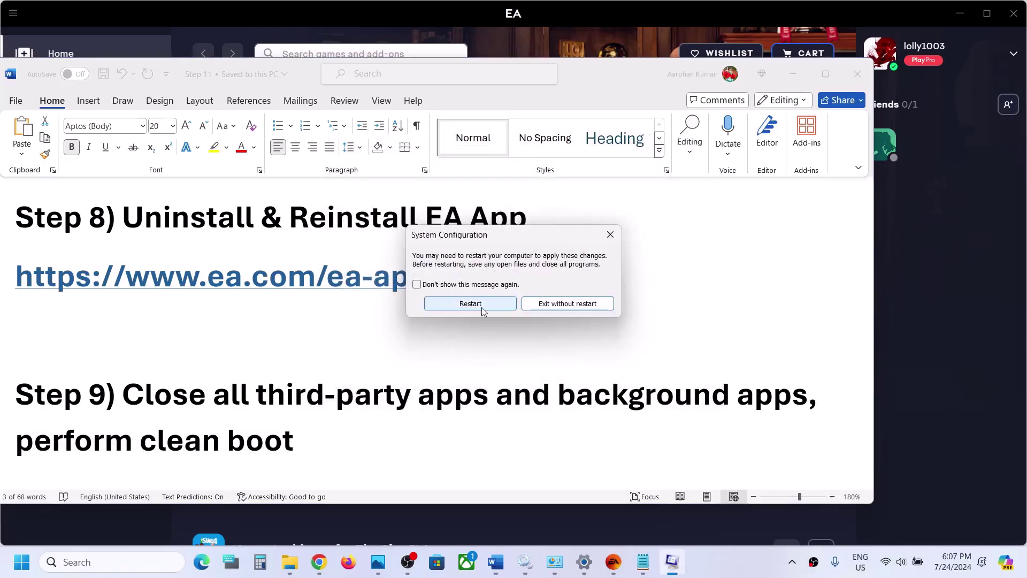
key("Return")
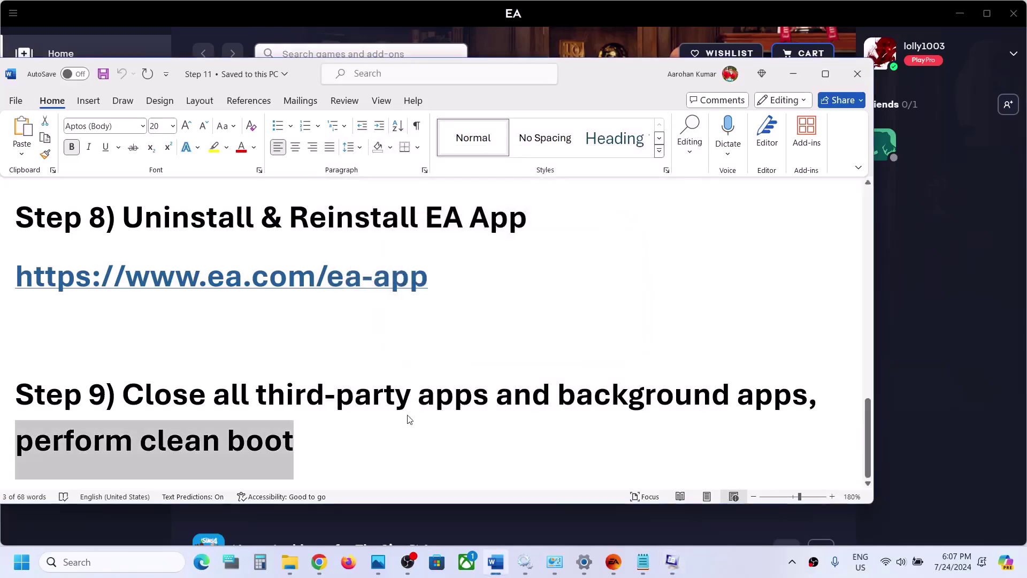
left_click(940, 303)
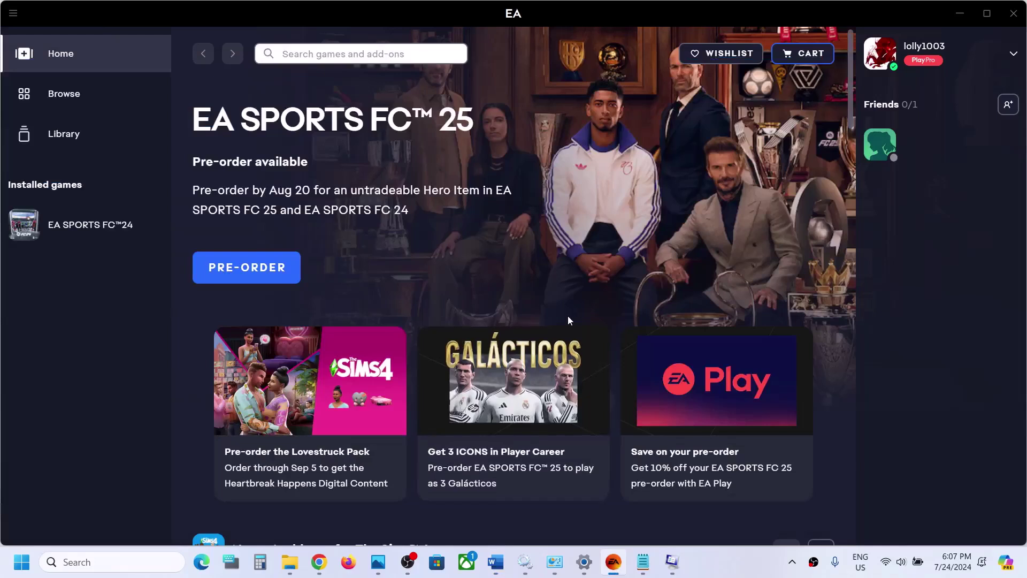